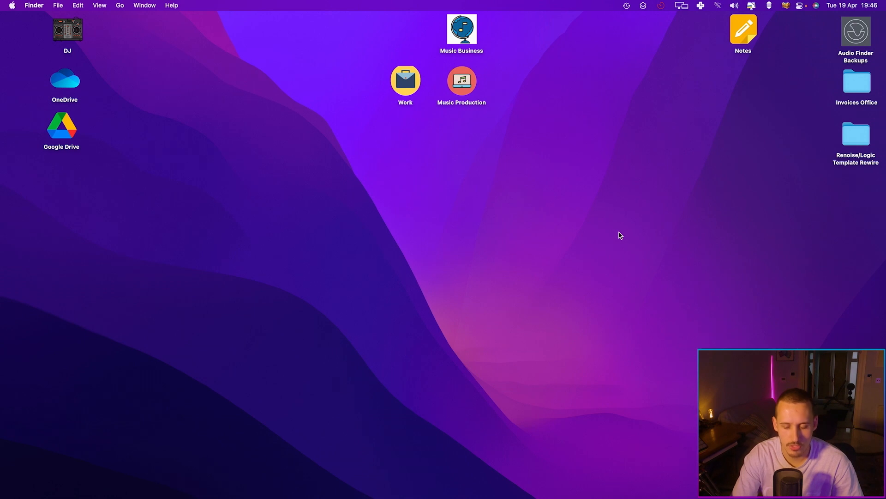
Launch Audio MIDI Setup through a Spotlight search for "audio"
key(super+space)
text(audio)
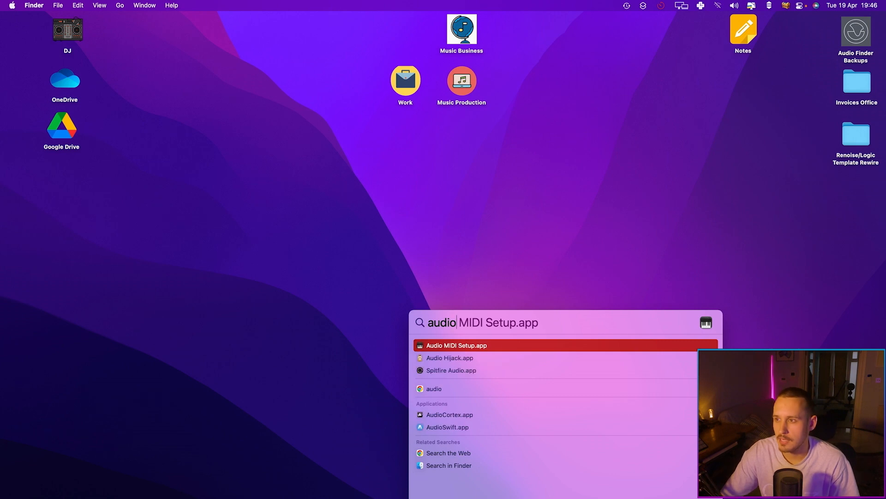
key(Return)
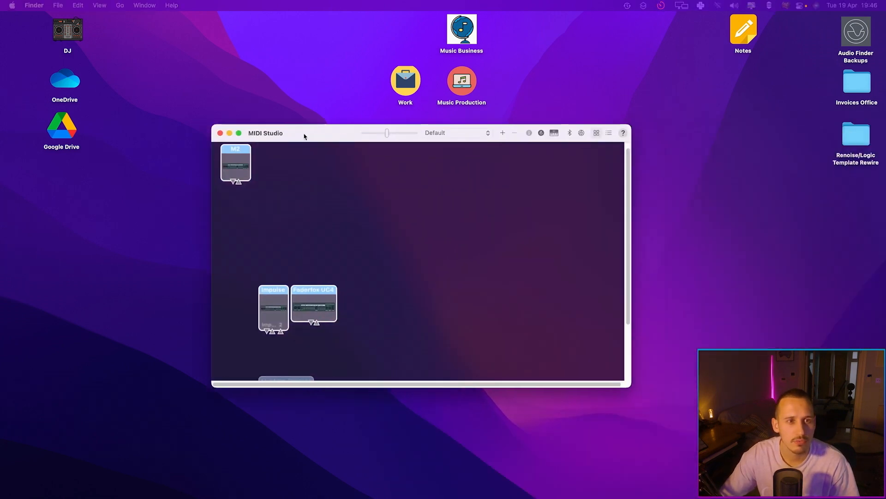
Show the Audio Devices window and move it into place on the desktop
click(180, 6)
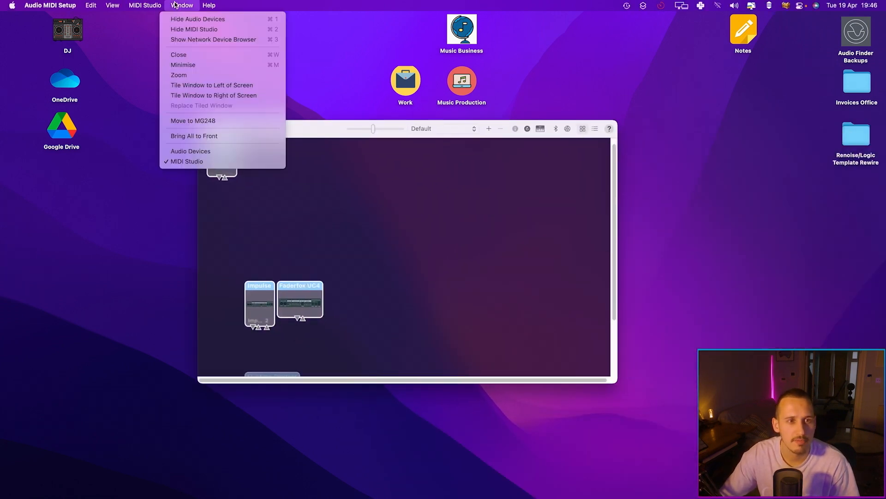
click(198, 20)
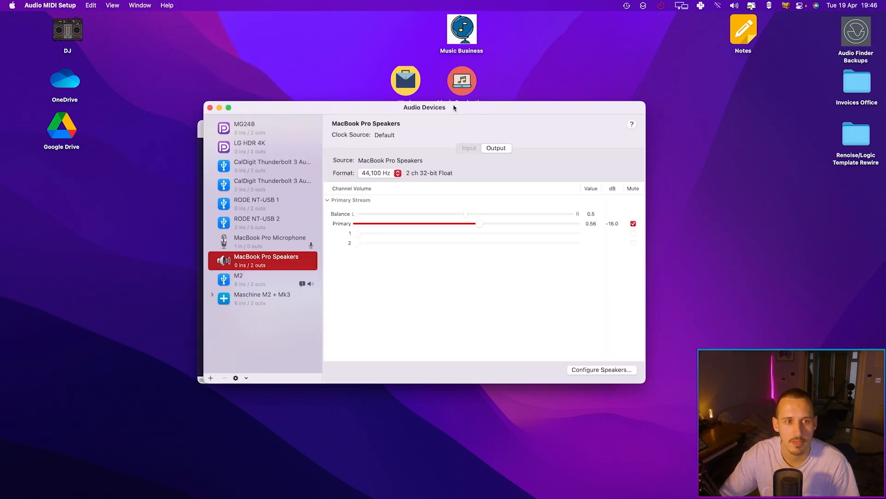
drag(457, 107, 462, 162)
click(204, 129)
drag(366, 168, 316, 107)
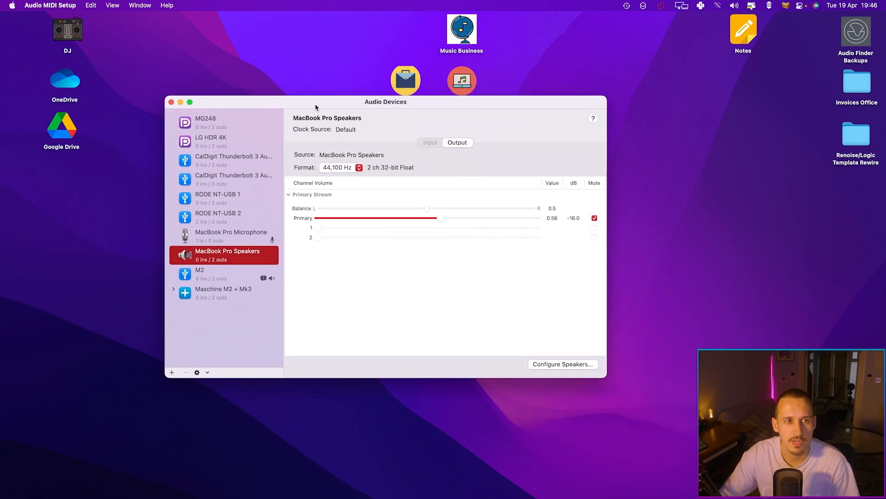
Show the MIDI Studio window and scroll down to the IAC Driver device
click(141, 5)
click(161, 30)
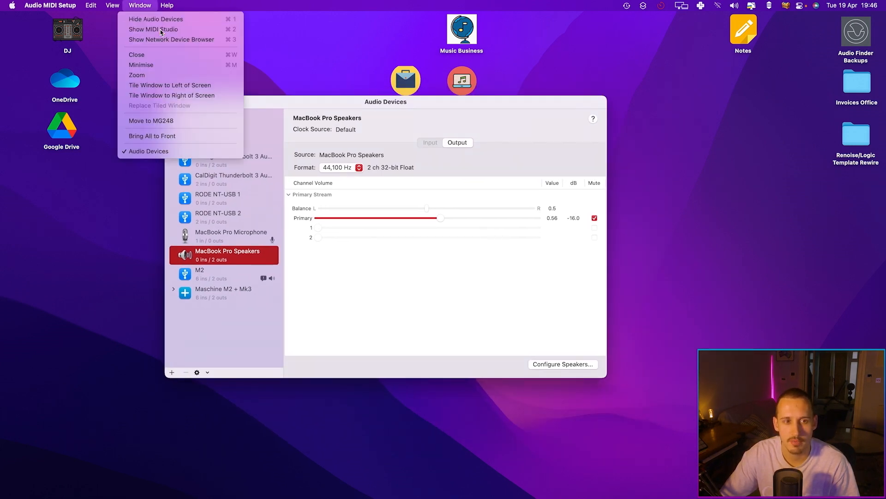
drag(291, 135, 278, 82)
scroll(321, 173, down, 4)
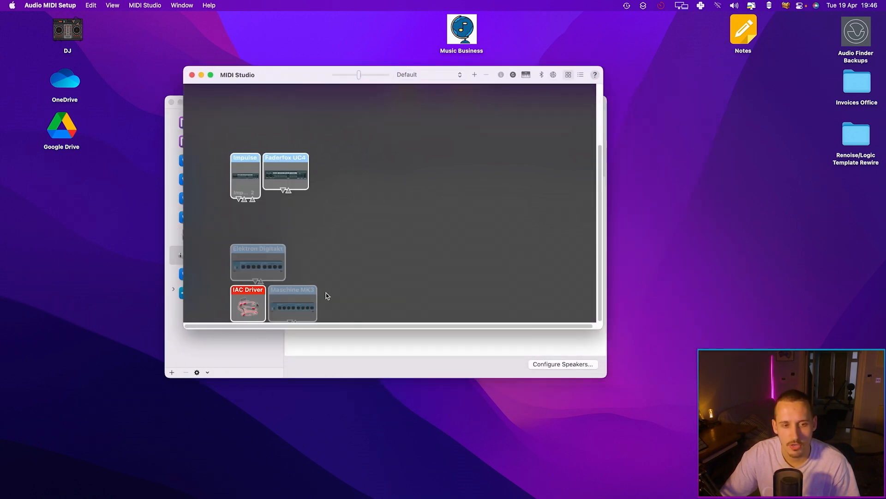
Open the IAC Driver's properties and enable Device is online
double_click(248, 292)
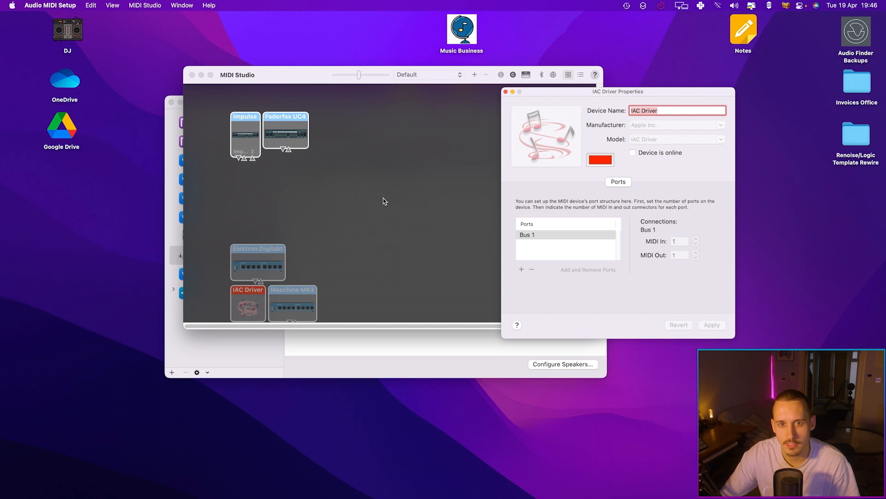
click(506, 91)
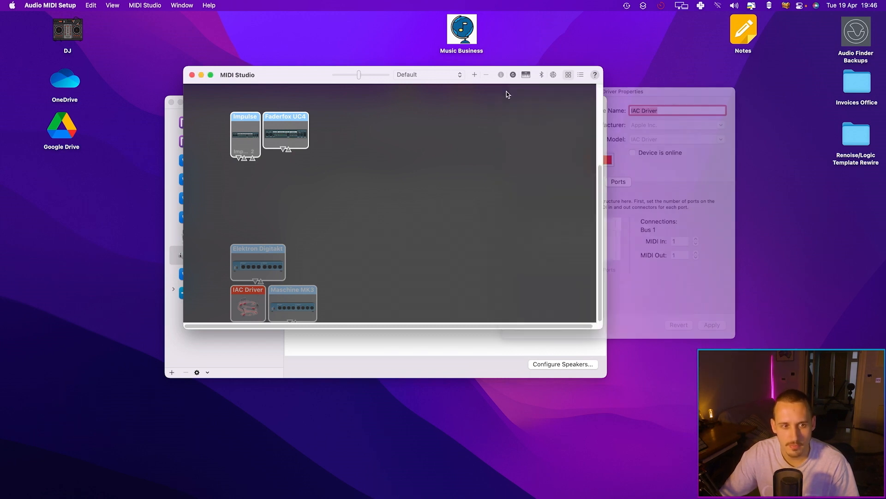
double_click(256, 297)
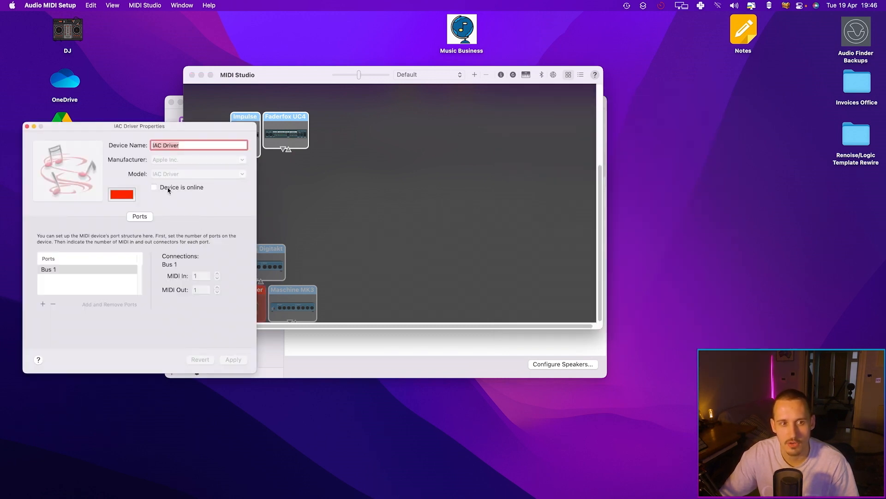
click(154, 187)
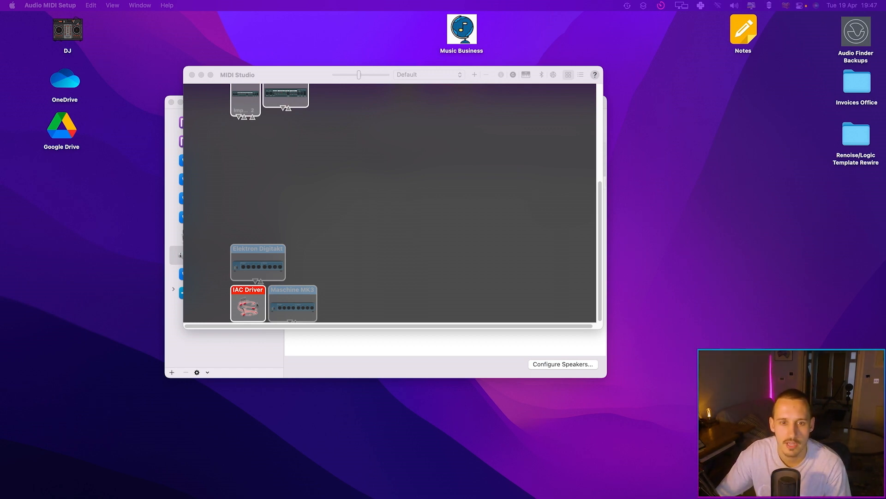
Read the virtual MIDI setup guide and open the loopMIDI developer's software page, then close that tab
drag(777, 93, 118, 31)
drag(241, 34, 227, 27)
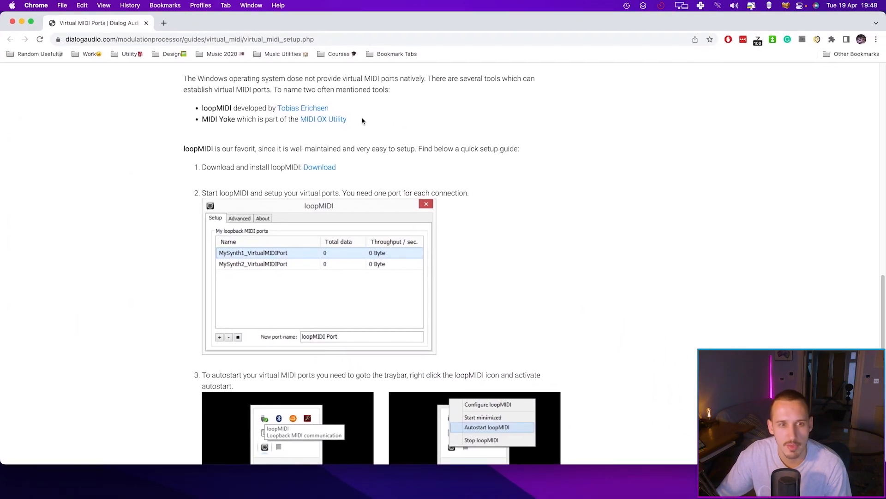
scroll(340, 143, up, 1)
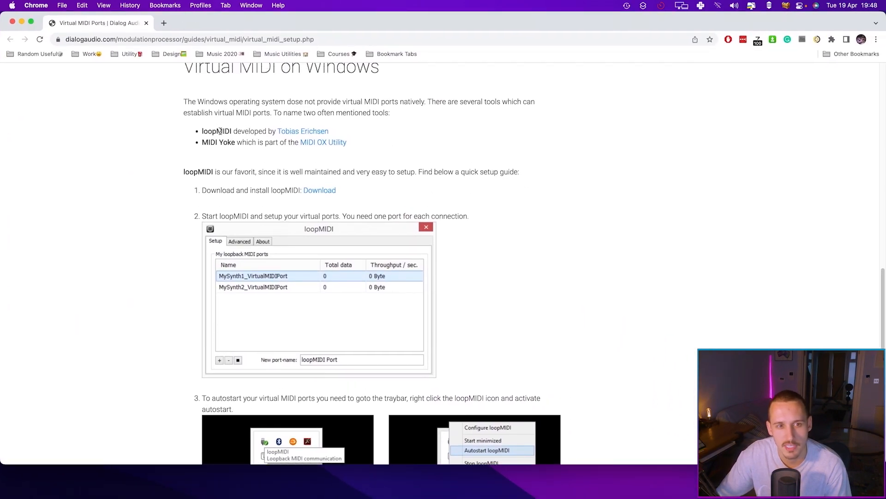
click(296, 133)
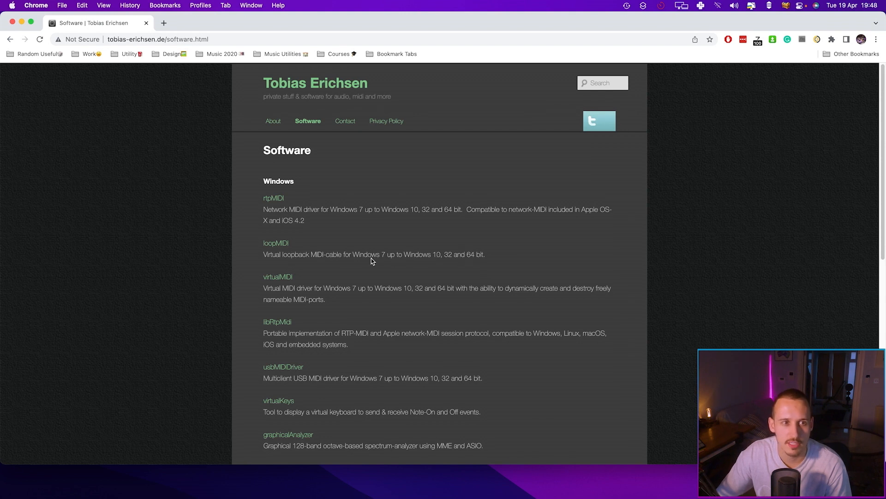
click(146, 22)
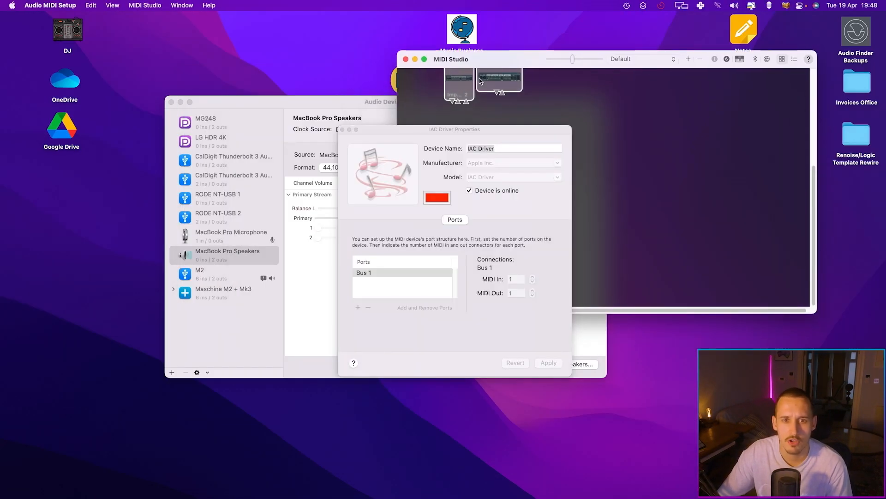
Close the IAC Driver Properties window and the MIDI Studio window
drag(387, 133, 497, 101)
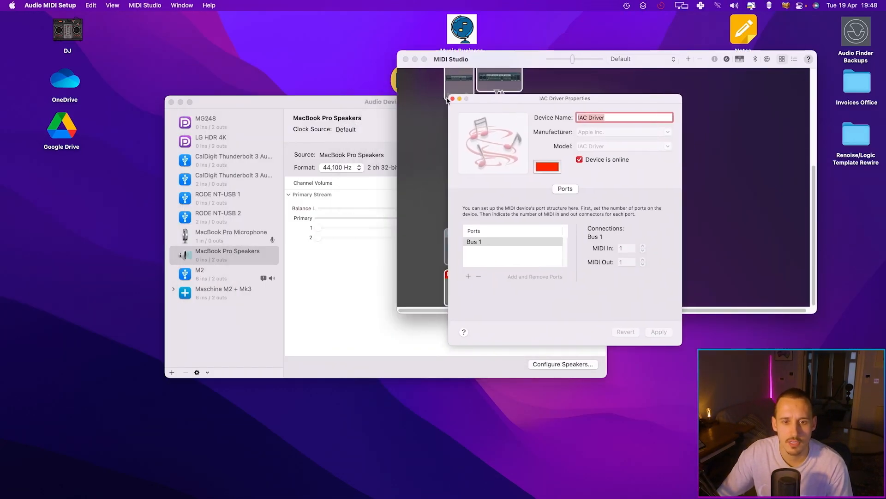
click(452, 98)
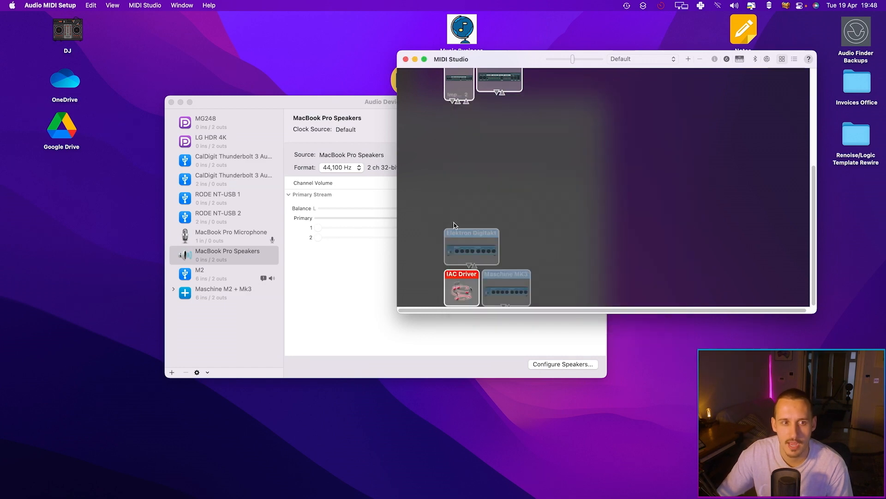
click(406, 59)
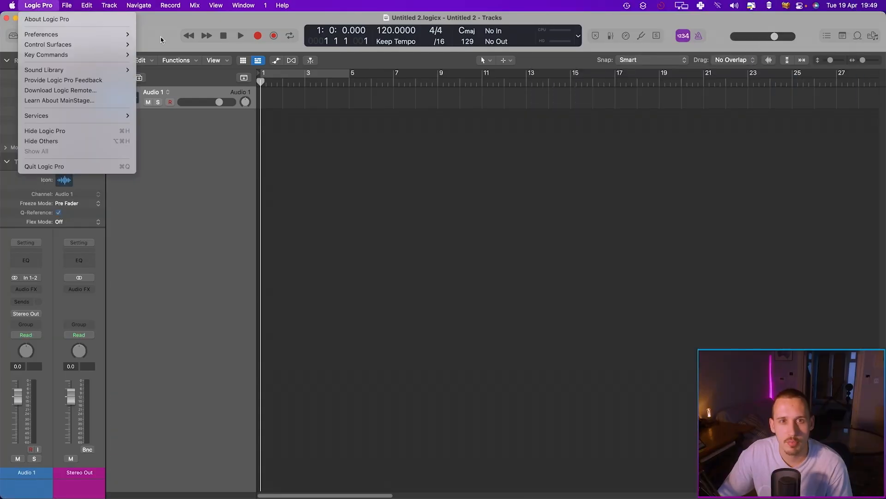
Open Logic Pro's Audio preferences and check the ReWire Behavior setting
click(390, 126)
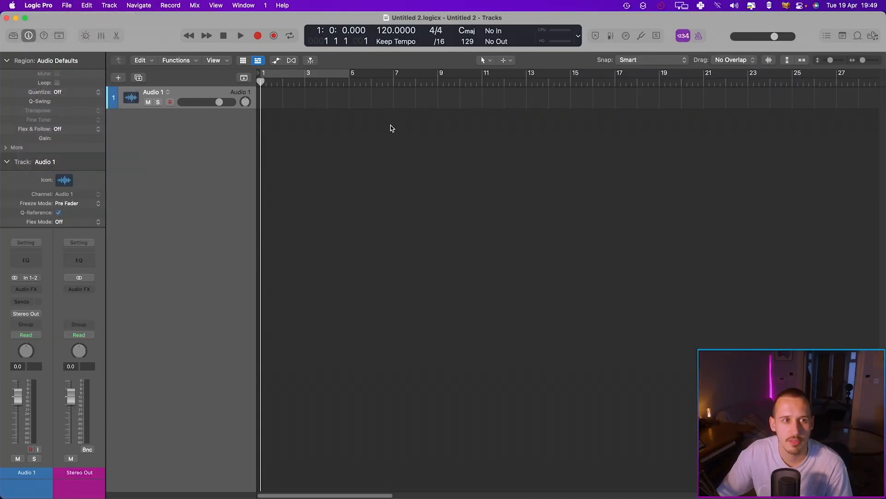
click(38, 5)
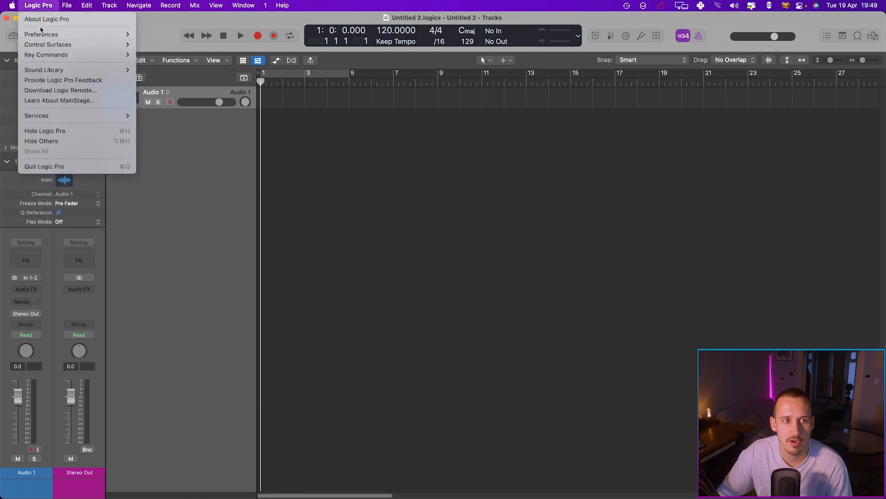
mouse_move(46, 34)
click(159, 36)
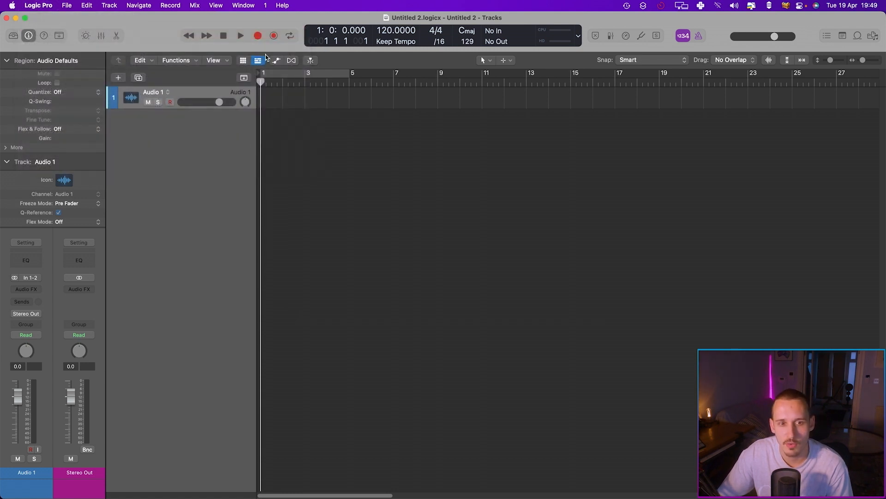
click(325, 155)
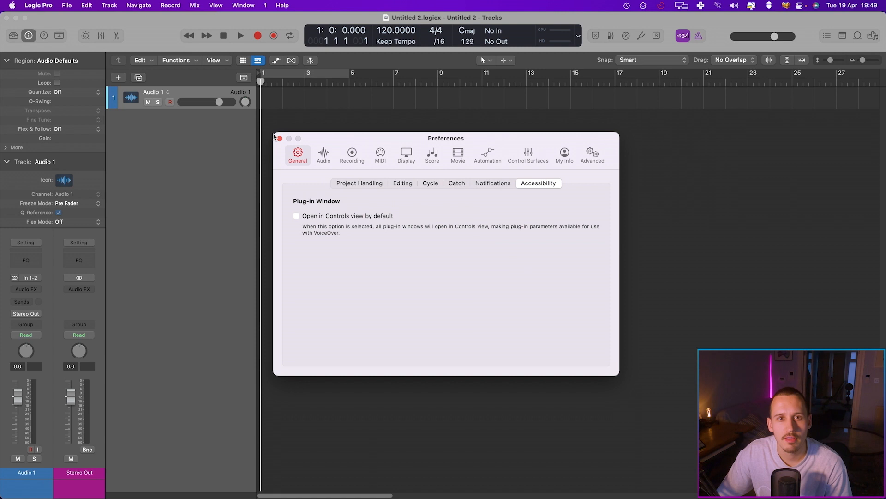
click(280, 138)
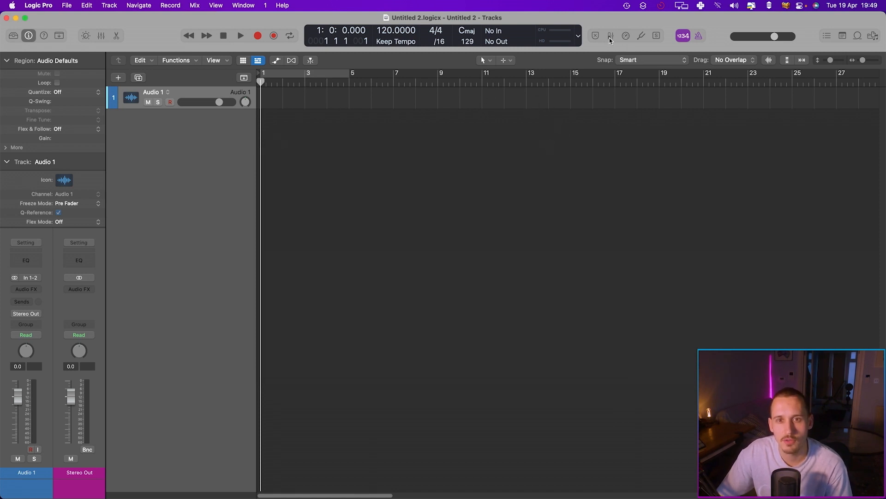
Add Low Latency Monitoring Mode to the control bar and switch it on
right_click(527, 30)
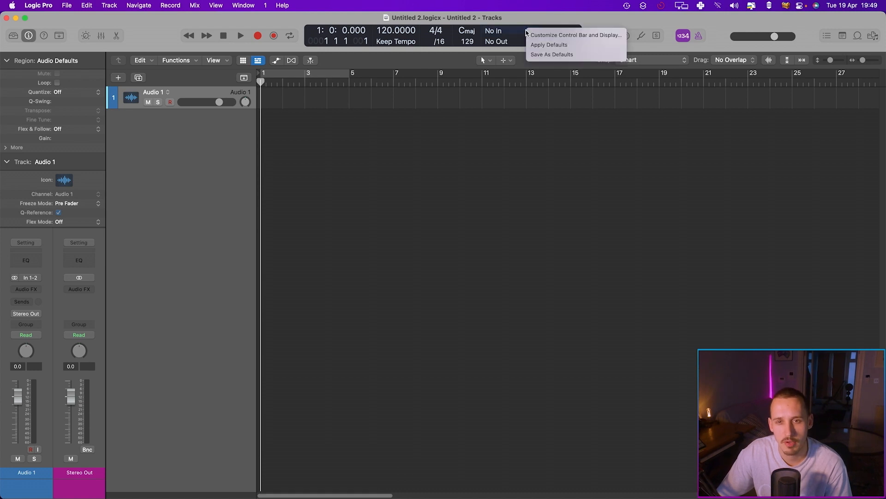
click(564, 35)
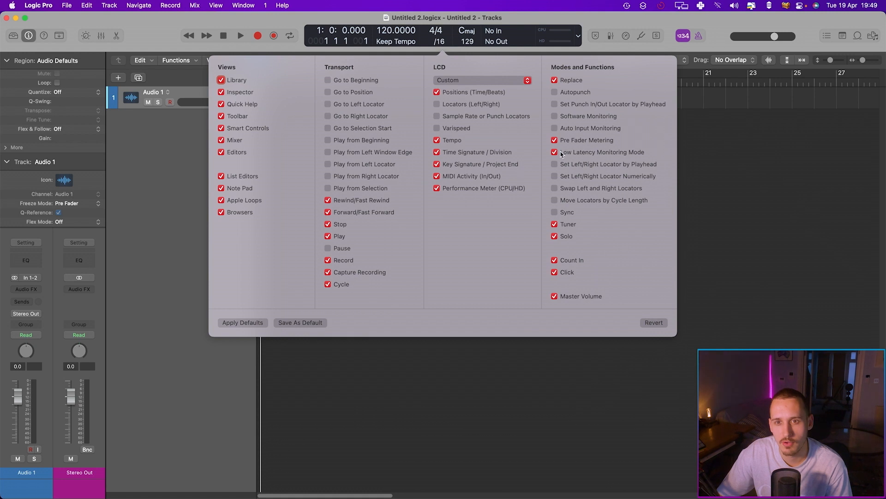
click(710, 157)
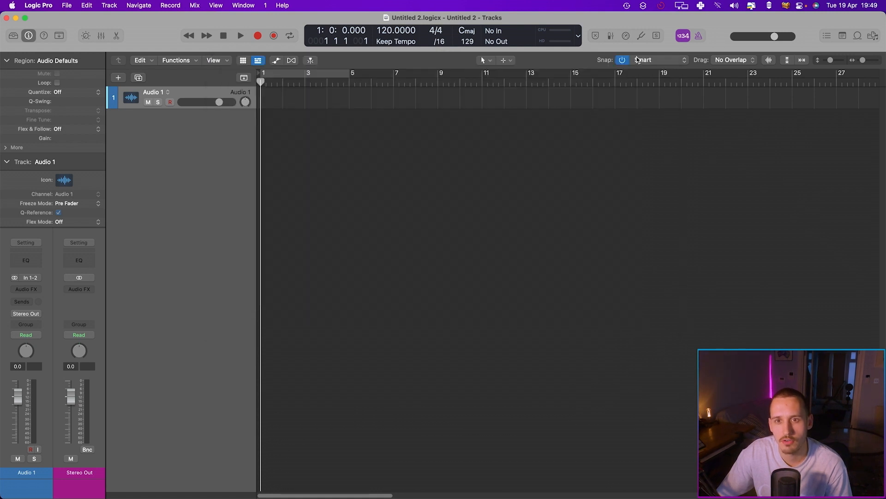
click(627, 39)
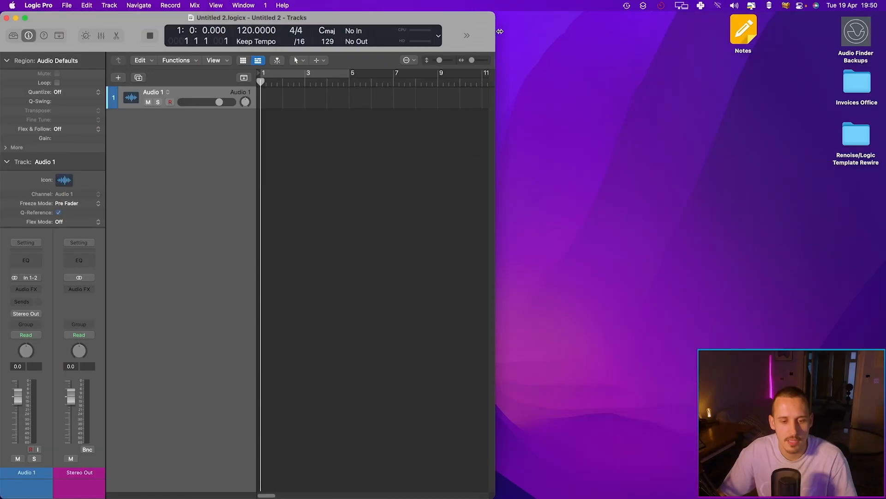
Narrow the Logic window and start Renoise, accepting to run it as a ReWire slave
drag(494, 32, 507, 32)
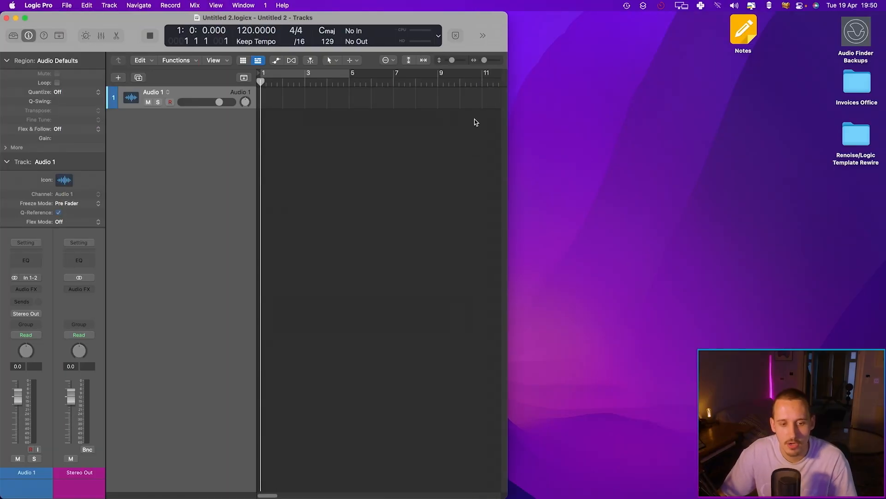
mouse_move(387, 483)
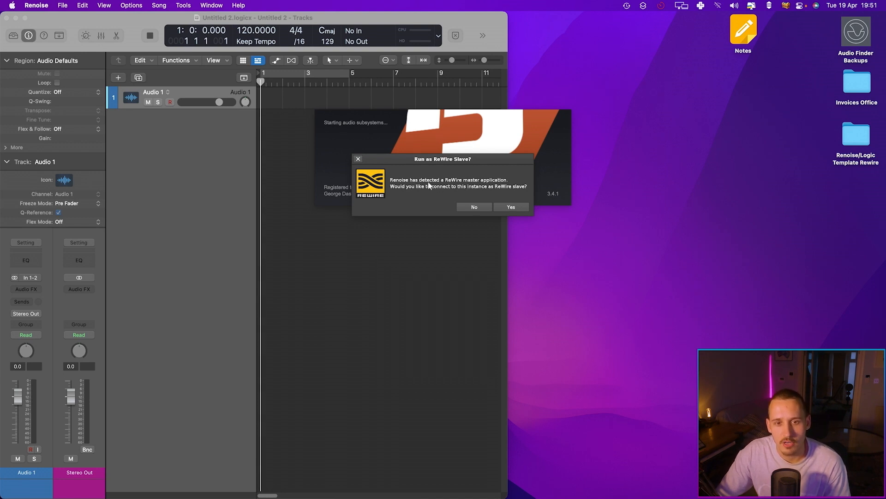
click(508, 205)
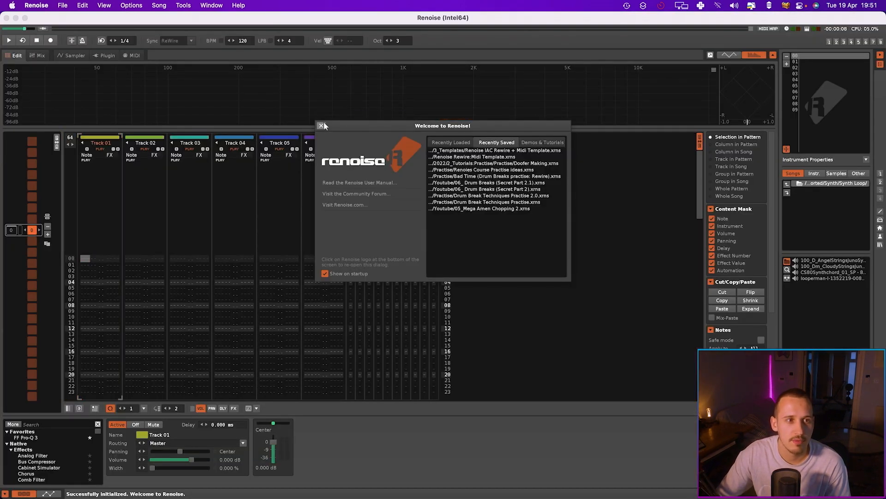
click(323, 123)
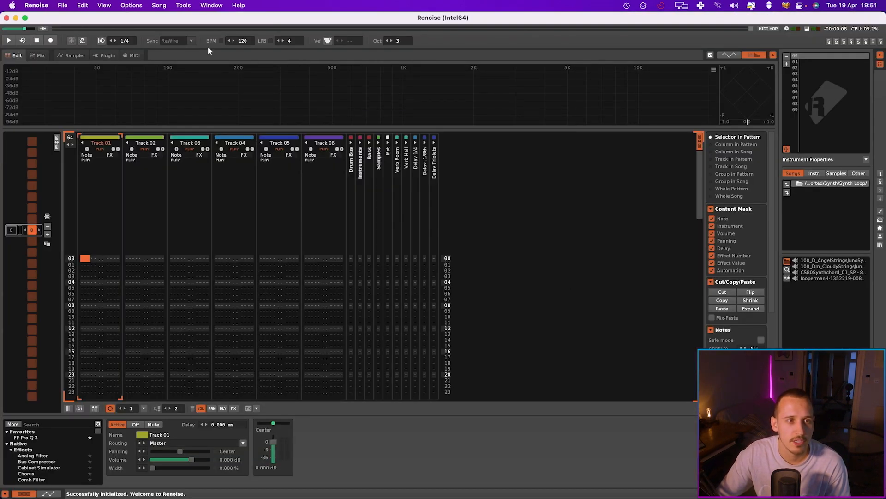
Create a new song in Renoise without a template
click(62, 5)
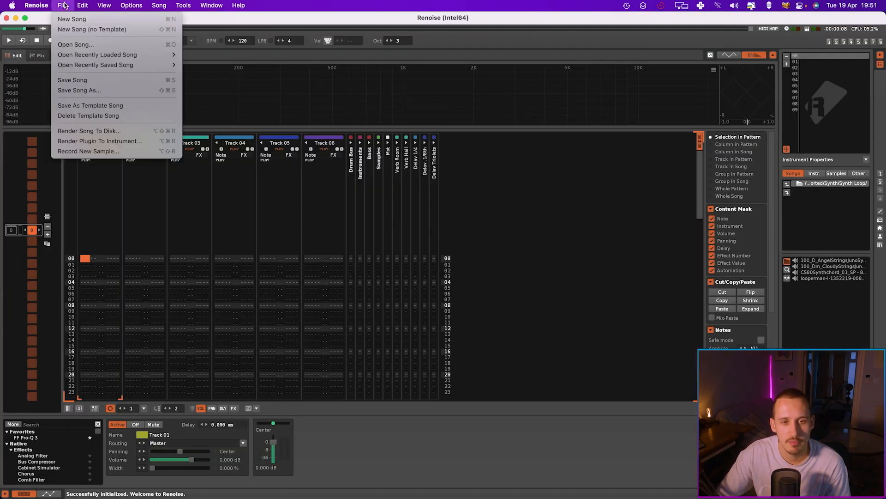
click(69, 29)
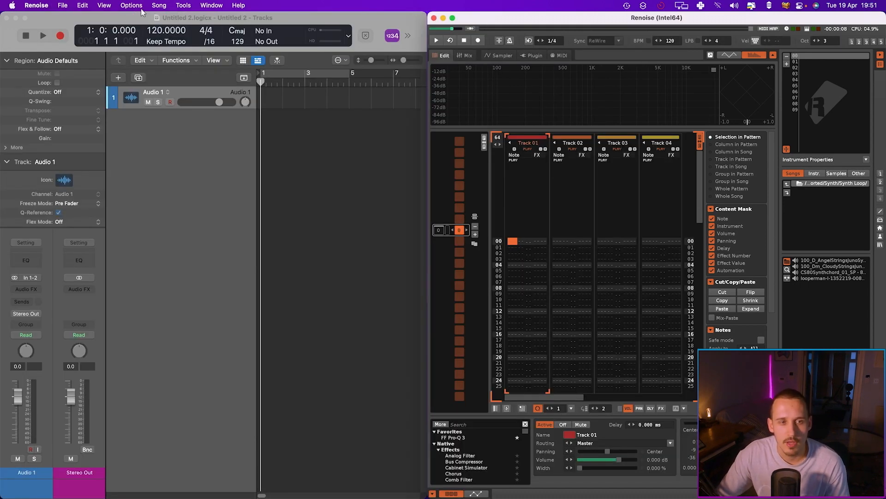
key(super+comma)
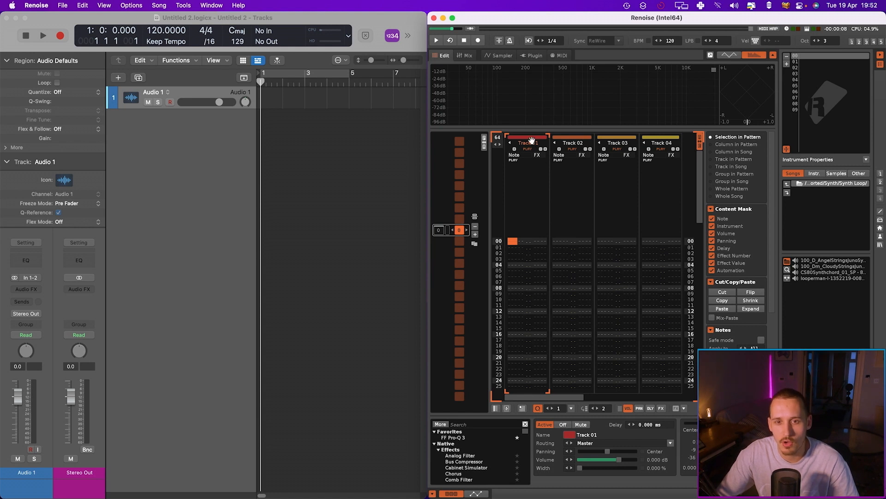
Group Track 01 and Track 02 together into a group track
drag(574, 142, 529, 143)
click(558, 141)
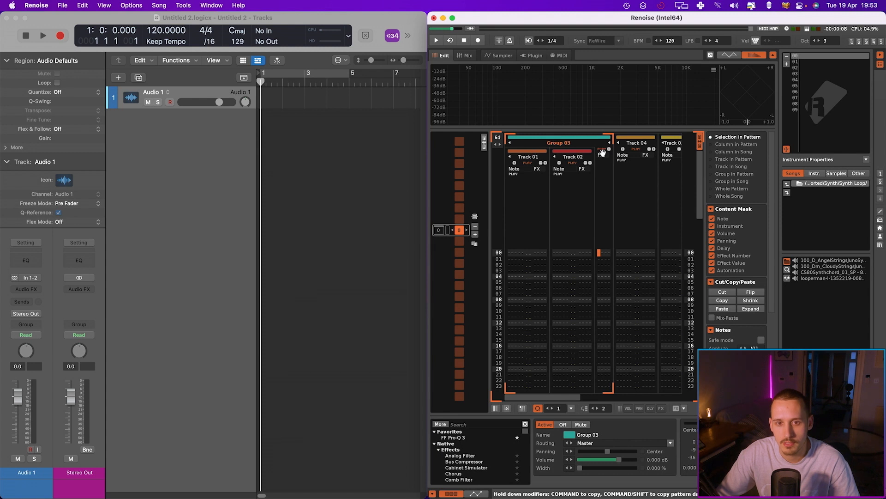
Move Track 01 out of the group to the front and rename it Rewire 1
drag(631, 143, 499, 149)
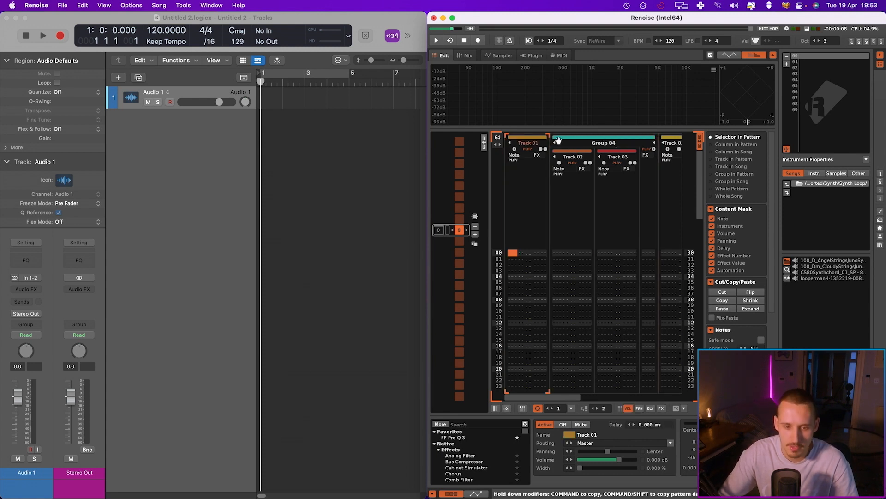
double_click(531, 143)
text(Rewire)
key(Return)
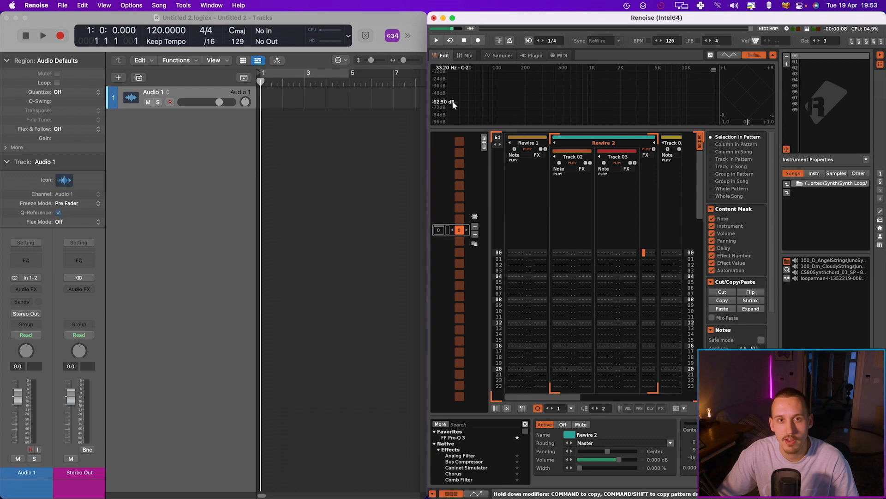
Open the mixer and route Rewire 1 to Bus 01 L/R and the group track to Bus 02 L/R
key(F3)
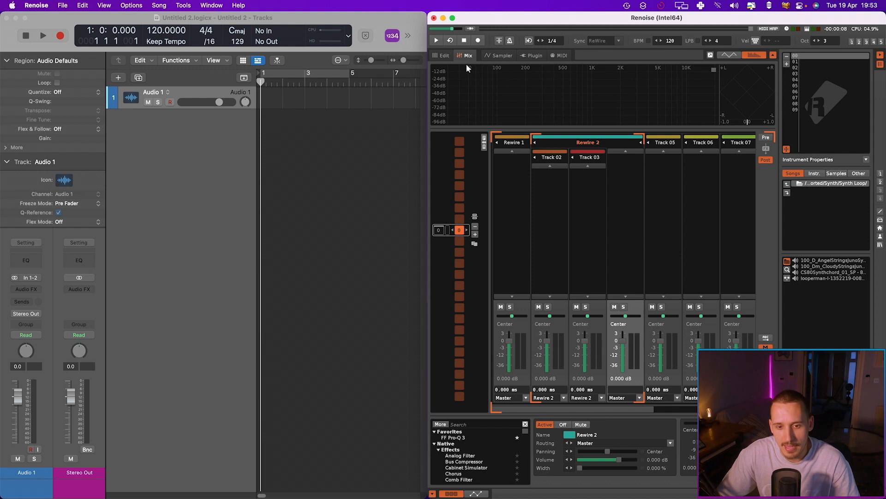
click(510, 222)
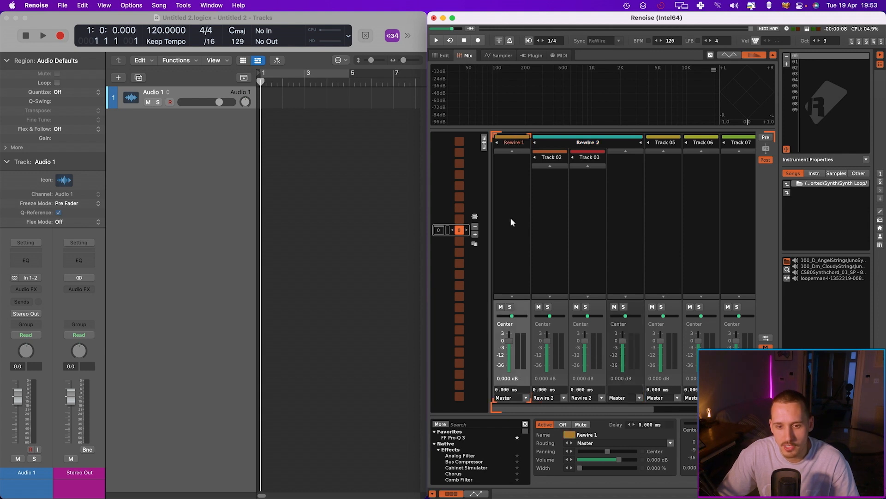
click(526, 398)
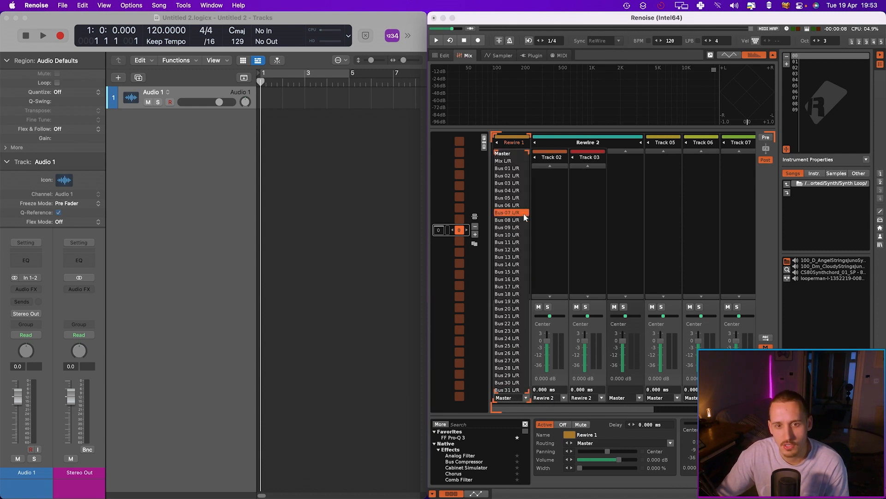
click(511, 169)
click(640, 398)
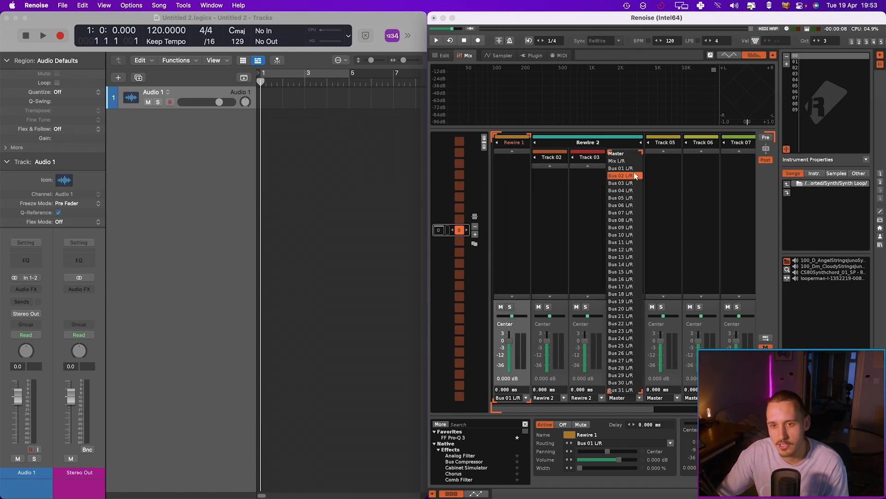
click(630, 177)
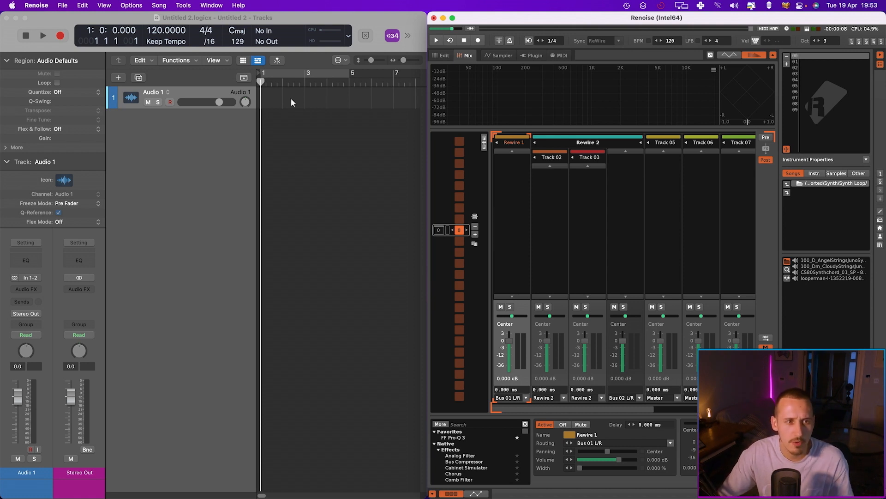
Open the Logic mixer and create a new aux channel strip
click(190, 92)
key(x)
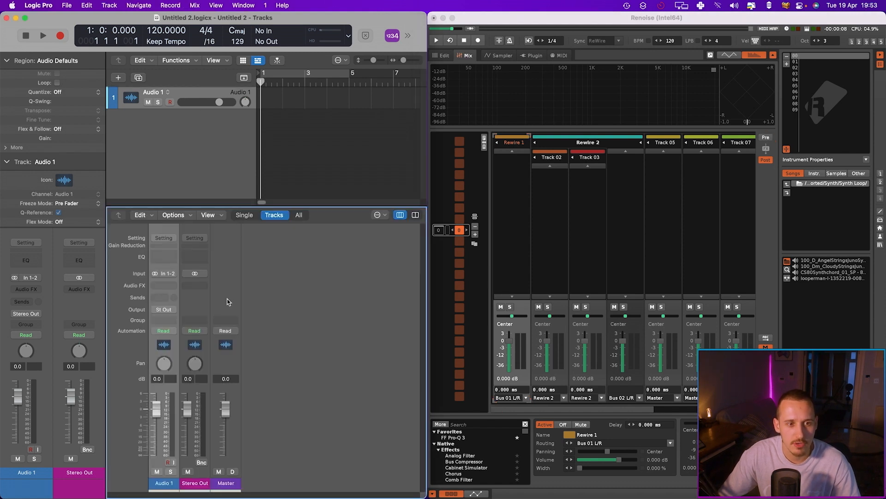
click(175, 215)
click(190, 227)
Set the Aux 1 channel's input to the Renoise ReWire RW:Bus 01 source
click(199, 273)
click(199, 275)
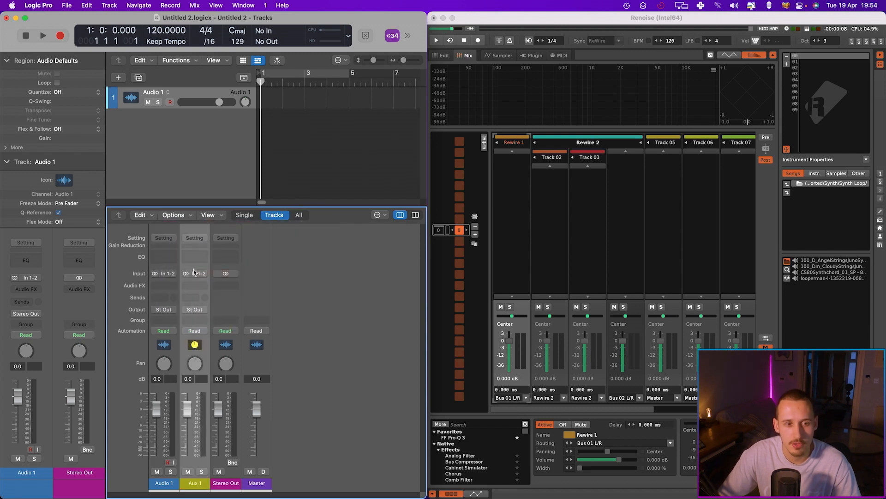
click(195, 274)
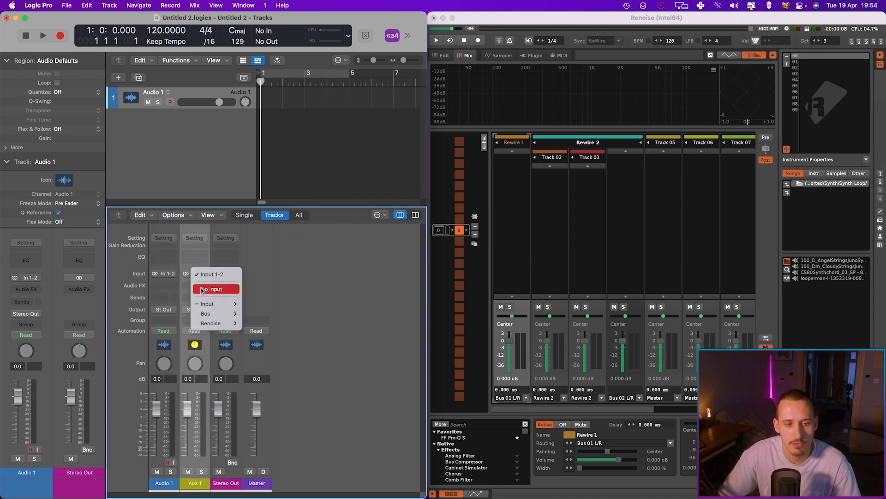
mouse_move(218, 324)
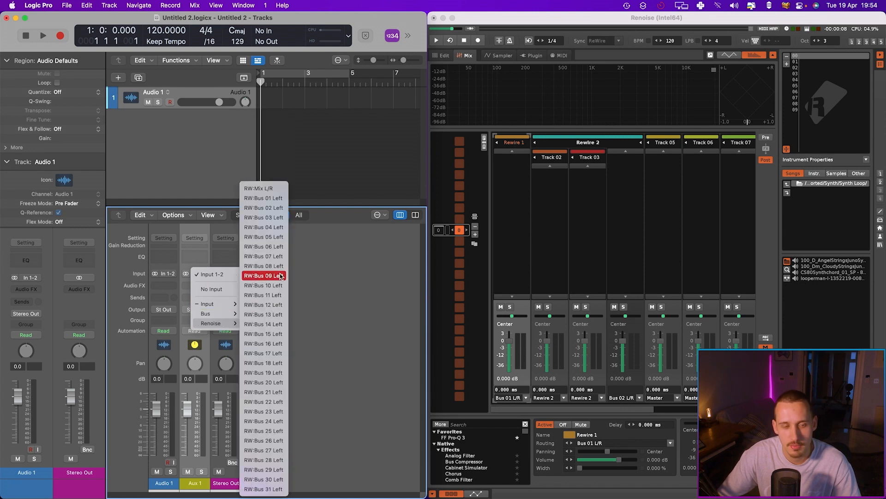
click(267, 202)
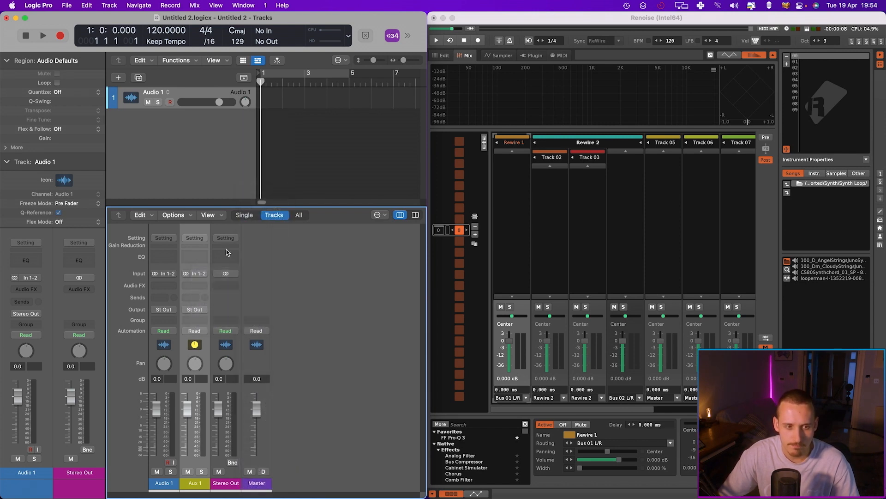
Return to the Renoise pattern editor and trigger the clave sample several times to test the ReWire signal
click(444, 56)
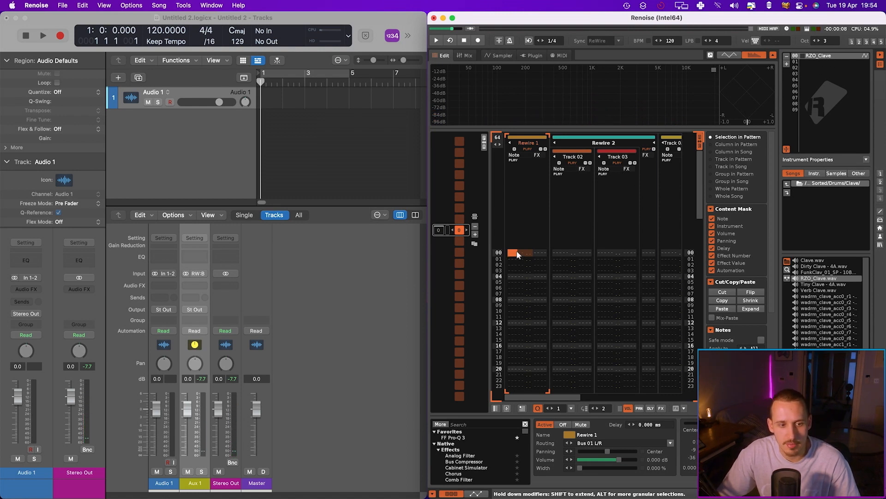
key(q)
key(q)
key(q)
key(q)
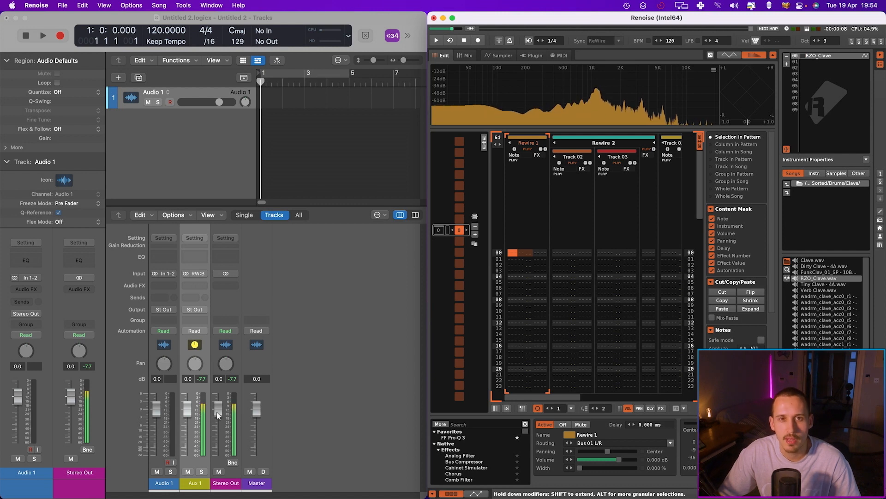
key(q)
key(q)
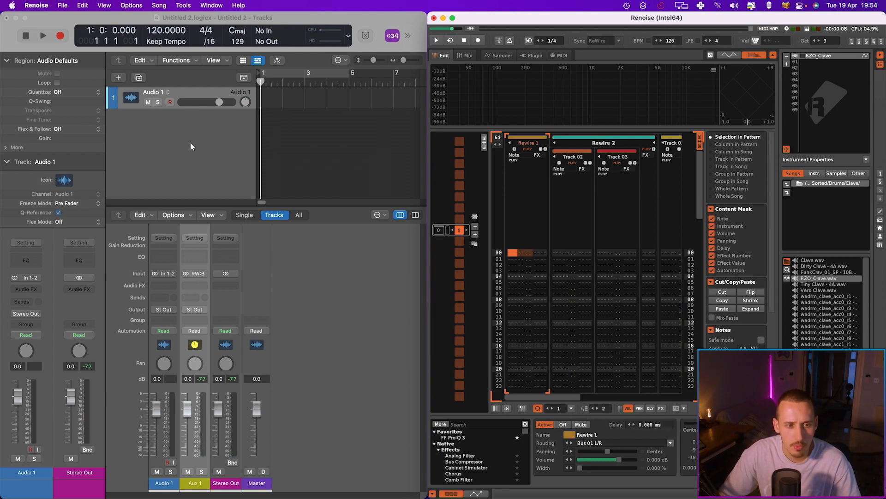
Route the Aux 1 channel's output to Bus 1
click(195, 307)
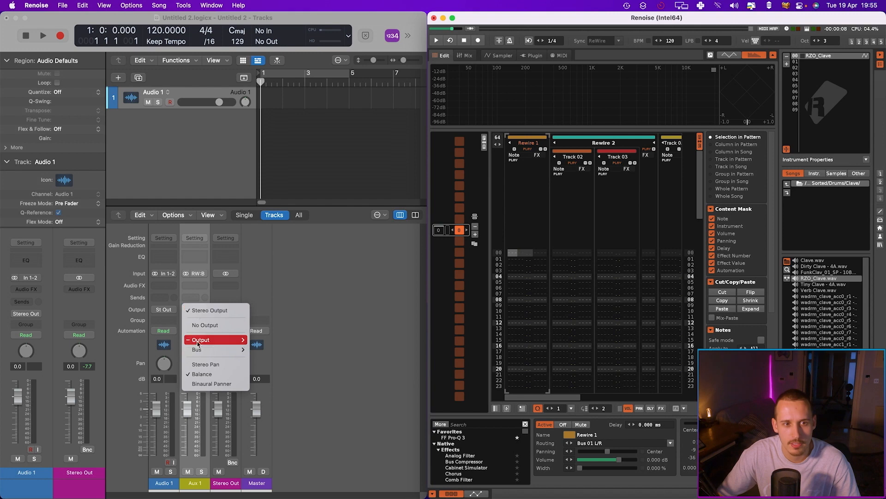
mouse_move(220, 349)
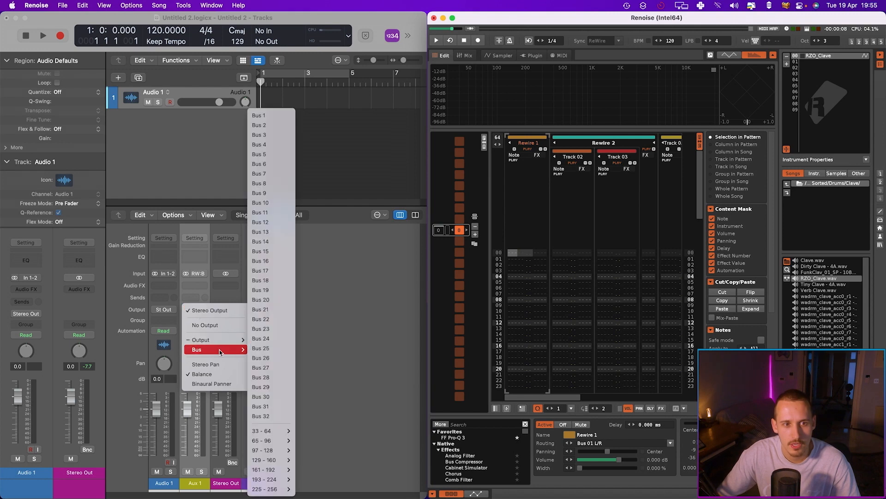
click(270, 117)
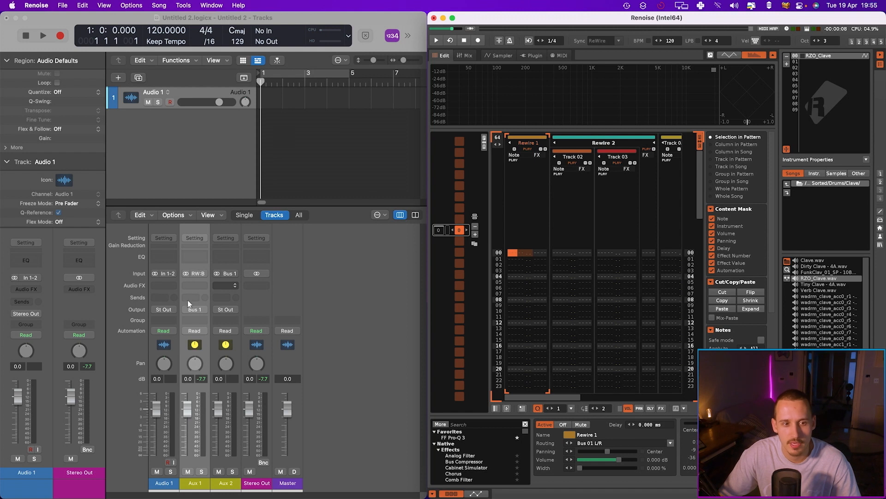
Create arrange tracks for the two aux channel strips
click(233, 263)
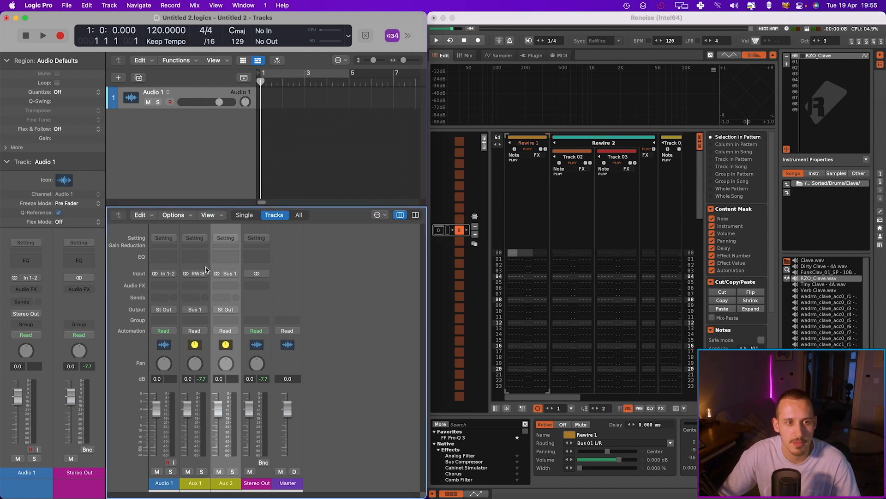
shift+click(206, 267)
right_click(206, 268)
click(234, 270)
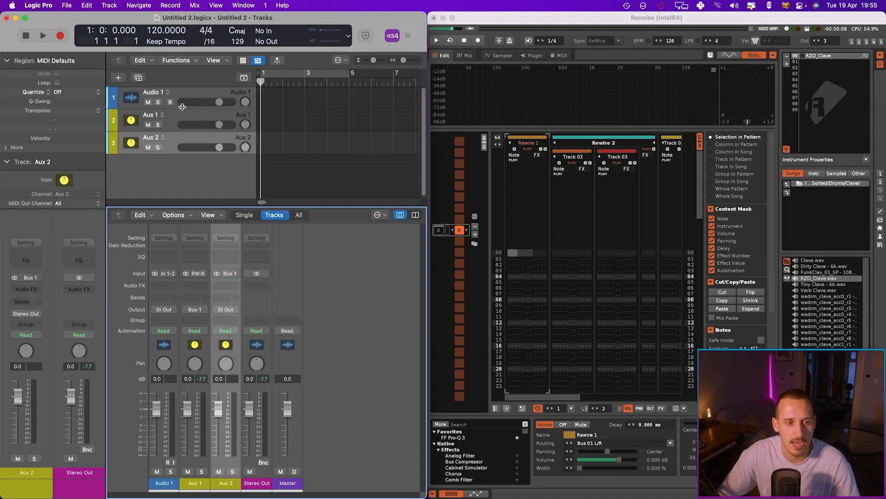
Rename the Aux 1 track to Rewire 1
click(177, 120)
double_click(148, 116)
text(Rewir)
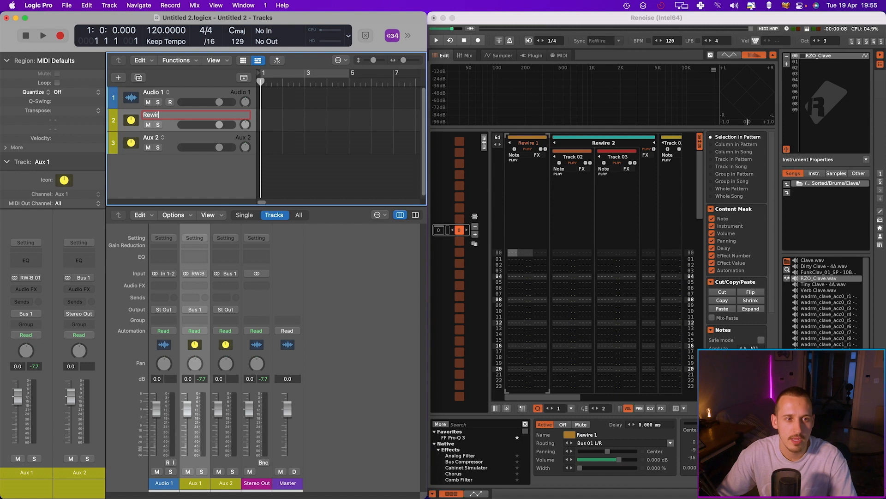
key(Return)
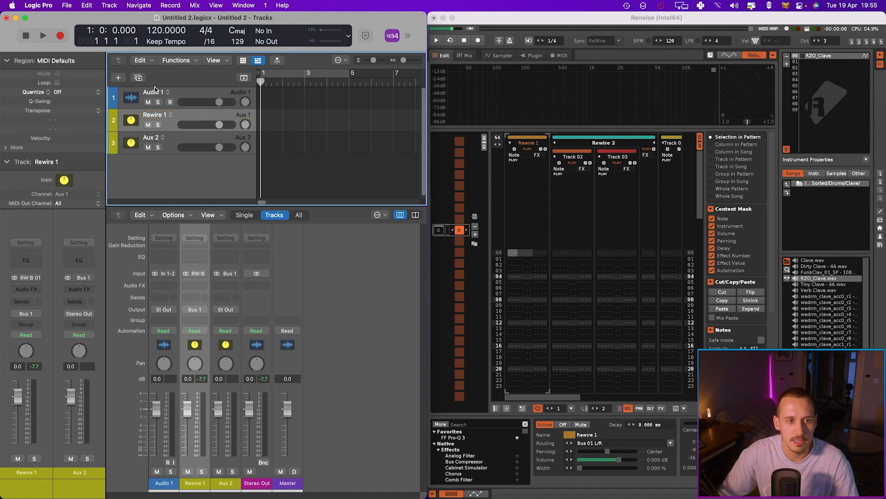
Move the Audio 1 track below the aux tracks and rename it Record 1
drag(155, 89, 157, 145)
double_click(156, 139)
text(Record 1)
key(Return)
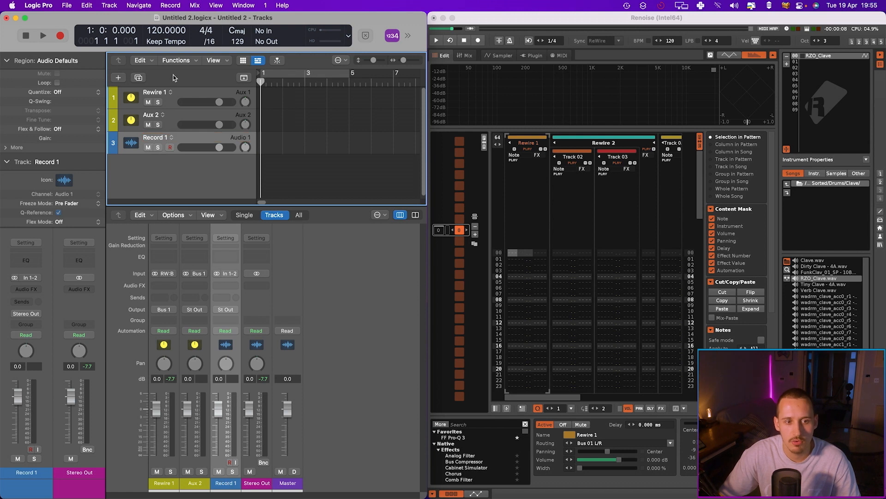
Set the Record 1 track's input to Bus 1
click(226, 274)
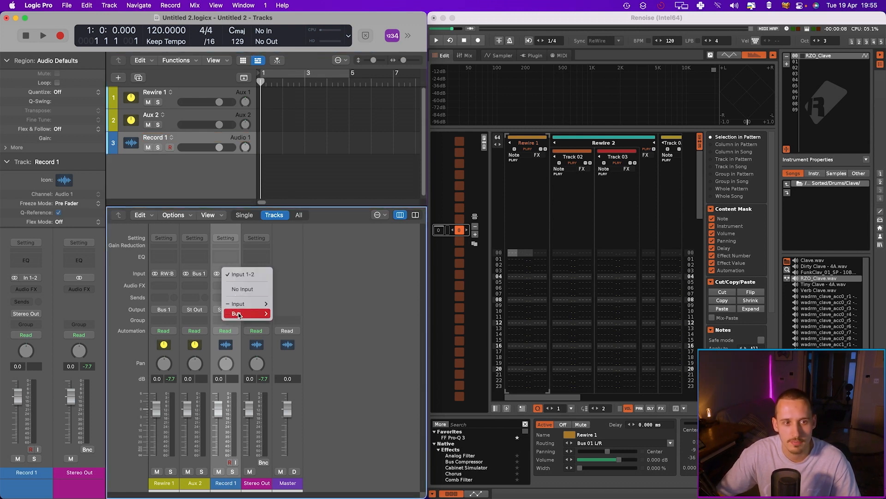
mouse_move(245, 313)
click(311, 117)
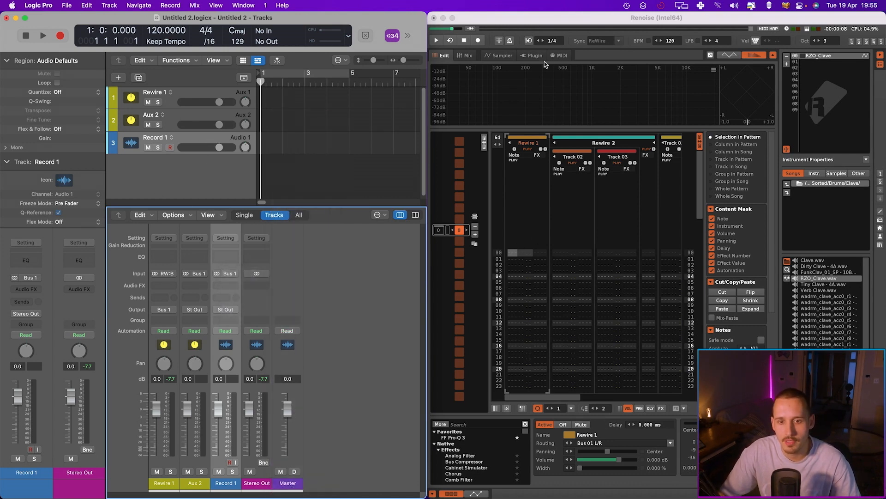
Enable edit mode and enter C-3 clave notes on rows 00, 04, 08 and 12 of the Rewire 1 track
click(513, 254)
key(Escape)
key(z)
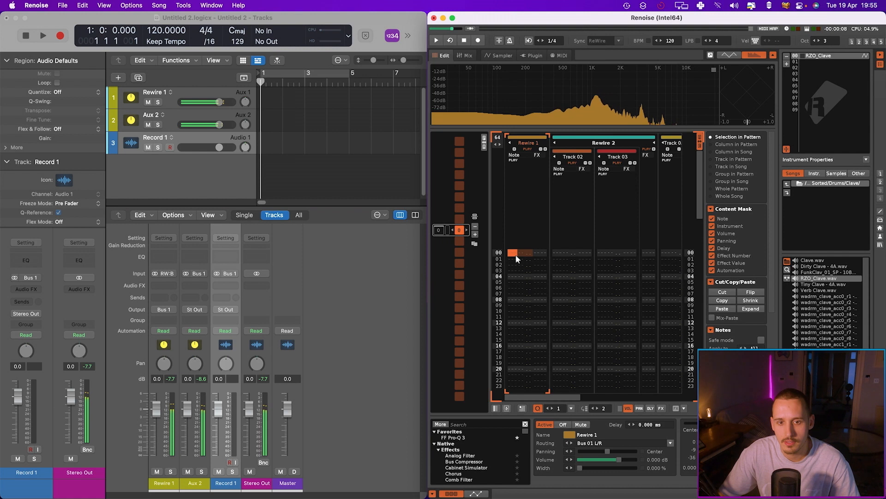
key(z)
click(513, 264)
key(z)
click(514, 263)
key(z)
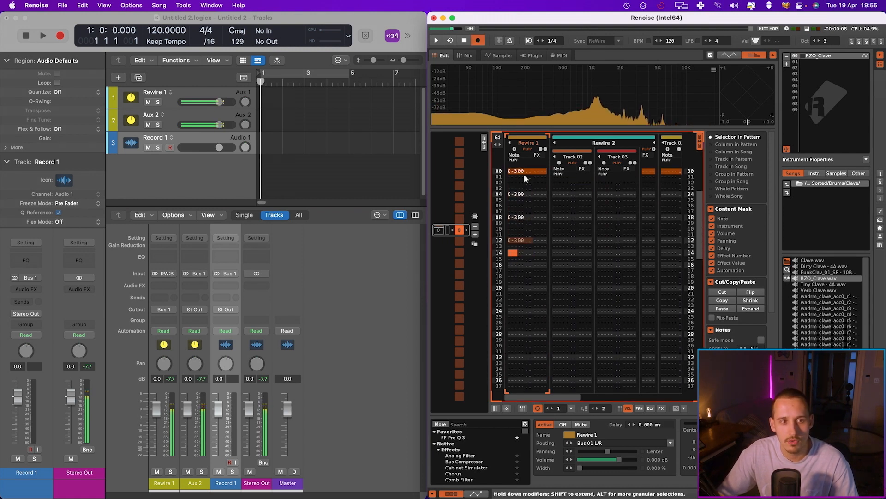
Arm the Record 1 track and record the Renoise audio, stopping after a short take
click(170, 147)
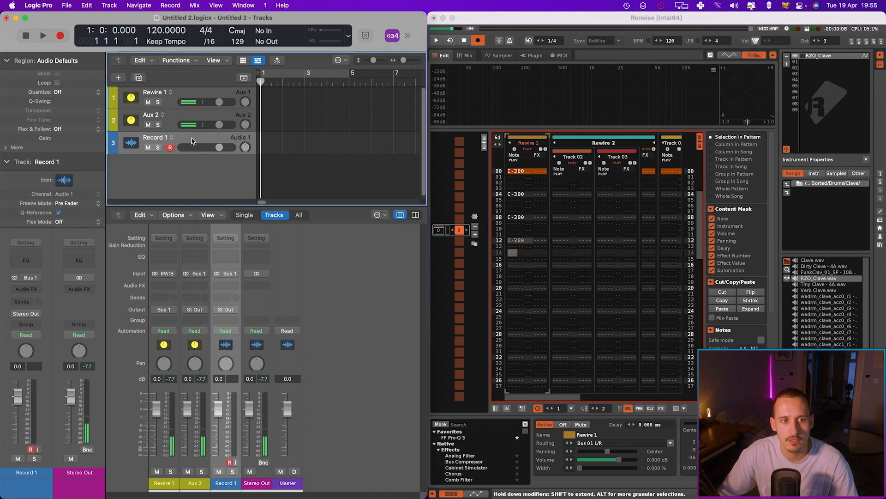
key(r)
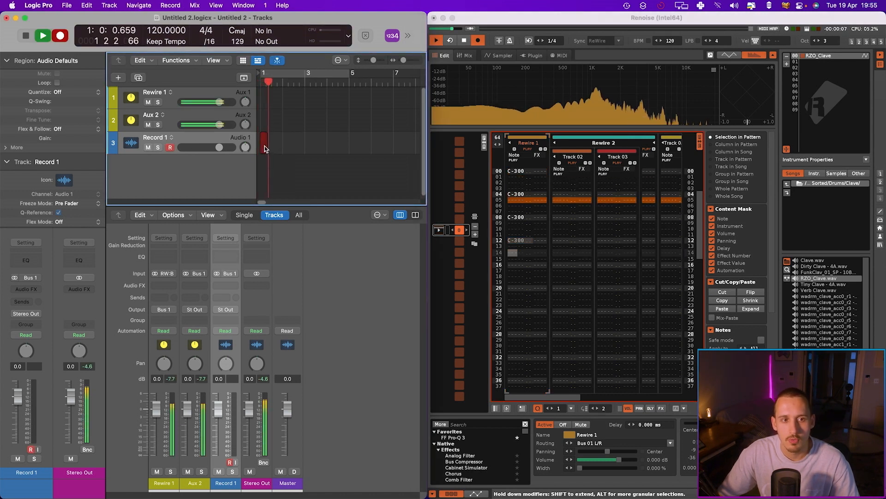
key(space)
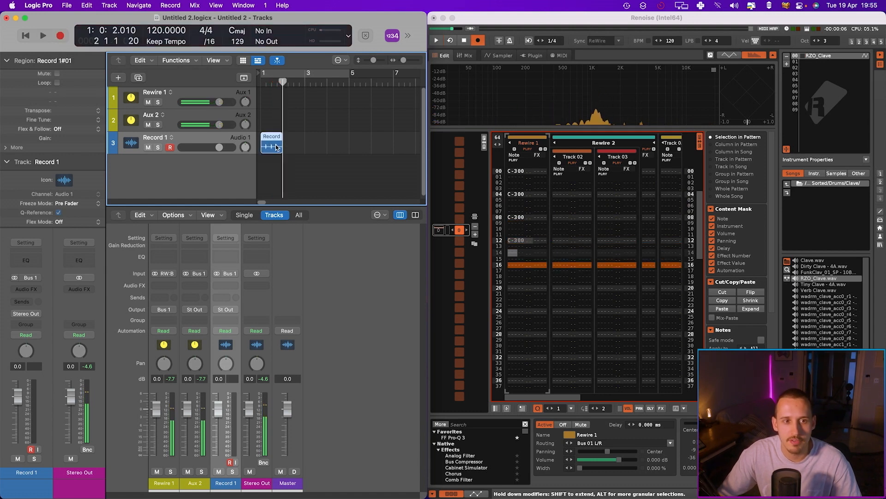
Return the playhead to the start and zoom in on the recorded region's waveform
click(261, 81)
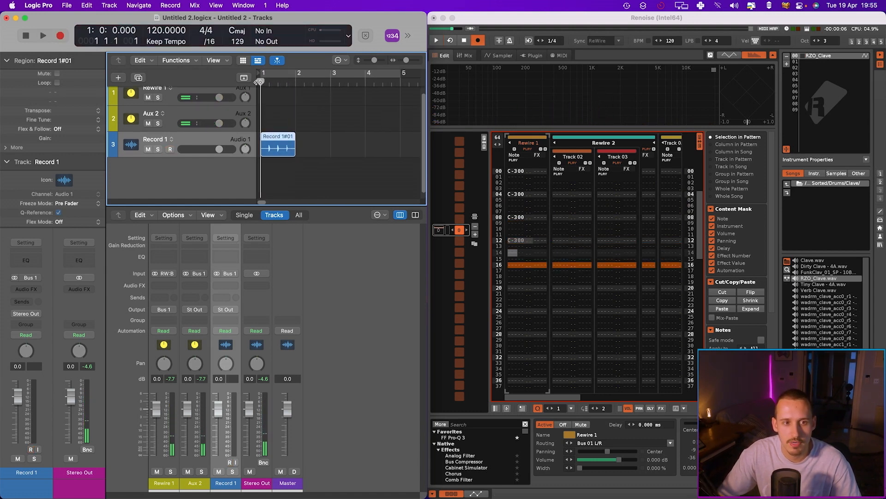
scroll(269, 121, up, 10)
scroll(270, 123, up, 3)
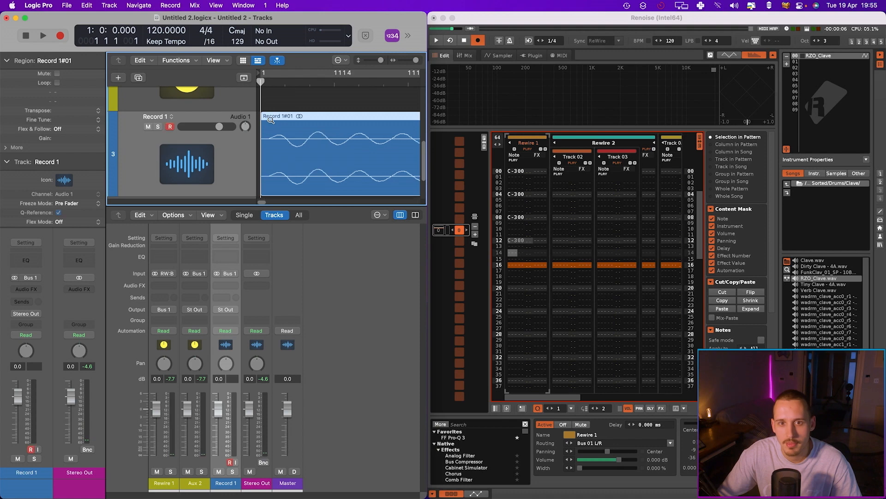
Open the Renoise sampler and delete a selected portion of the clave sample waveform
click(500, 56)
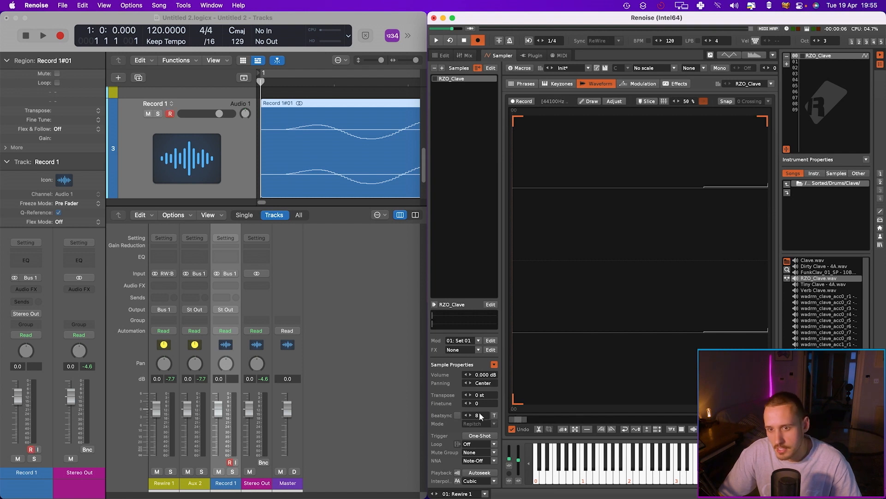
drag(705, 187, 475, 218)
key(Delete)
Scroll back to the recorded region on the Record 1 track and select it
scroll(293, 139, down, 10)
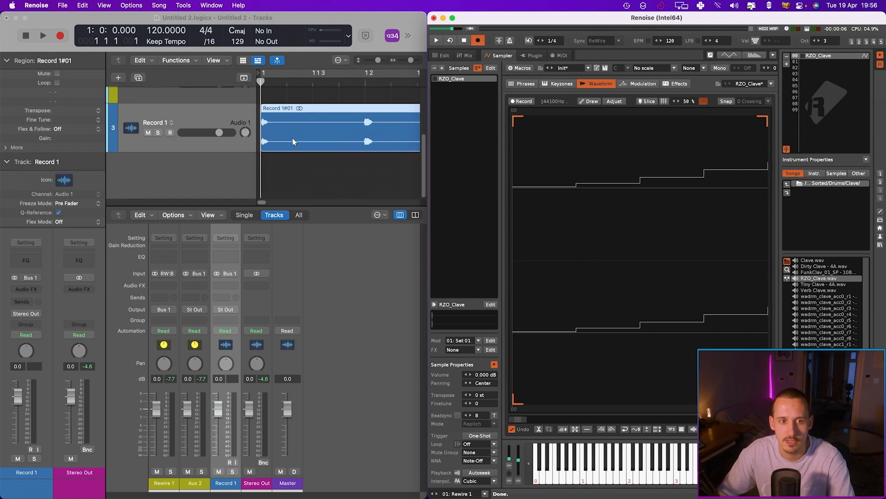
click(279, 139)
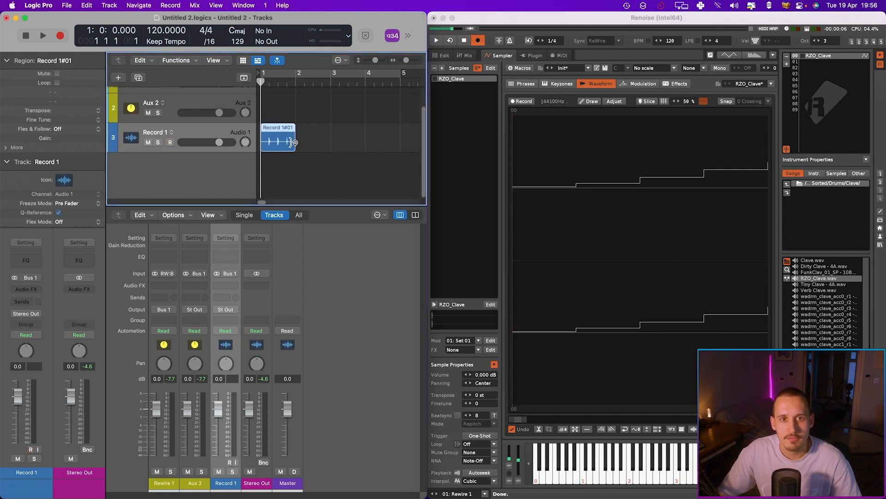
Delete the recorded region and record a new take of the Renoise audio on the Record 1 track, returning to the start
key(Delete)
key(r)
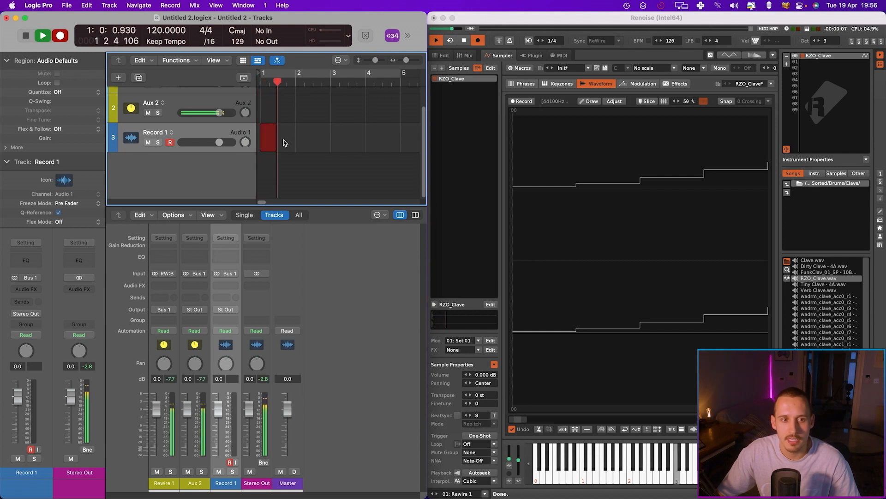
key(space)
drag(260, 142, 287, 116)
ctrl+alt+click(301, 115)
key(Return)
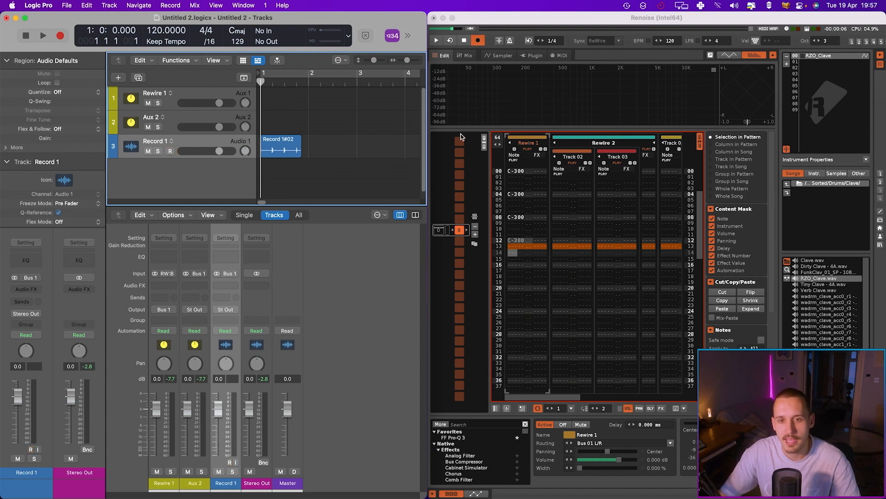
Create a new software instrument track and set its MIDI In channel to 1
key(space)
click(597, 217)
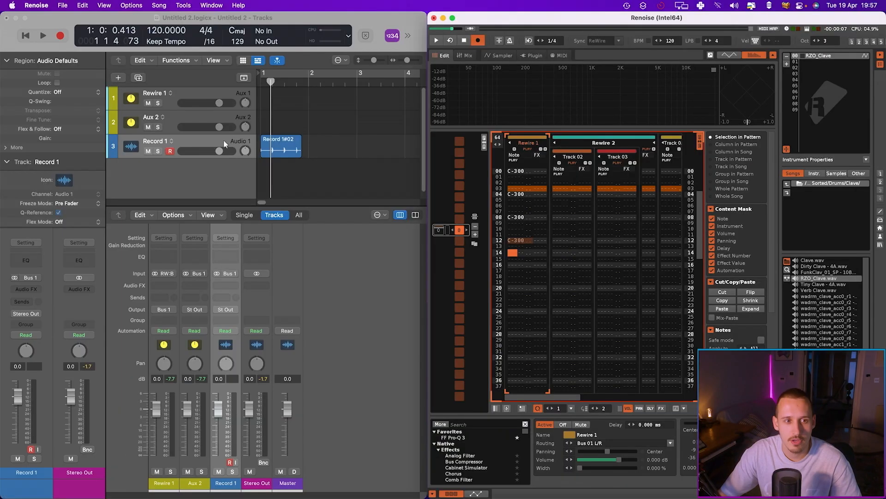
click(202, 141)
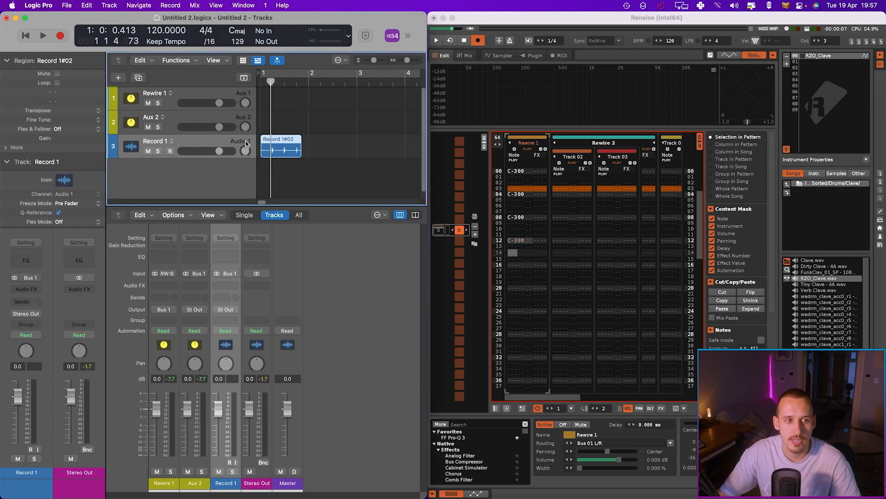
key(alt+super+s)
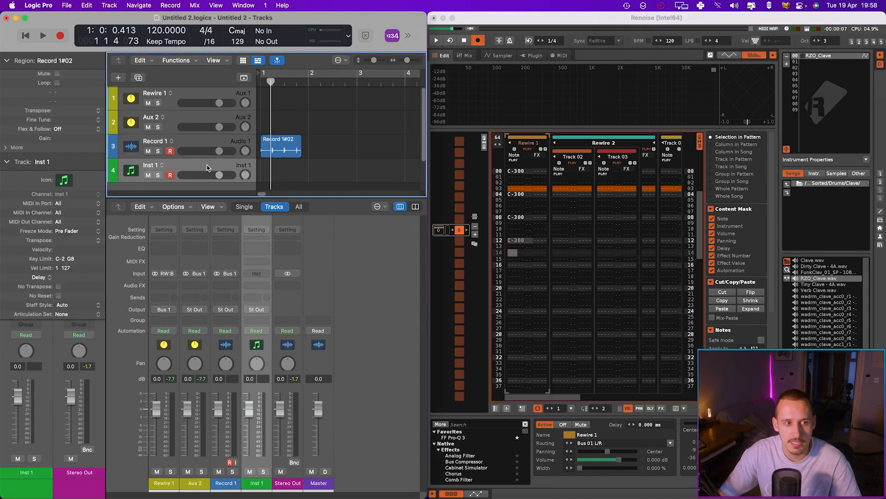
click(6, 163)
click(6, 163)
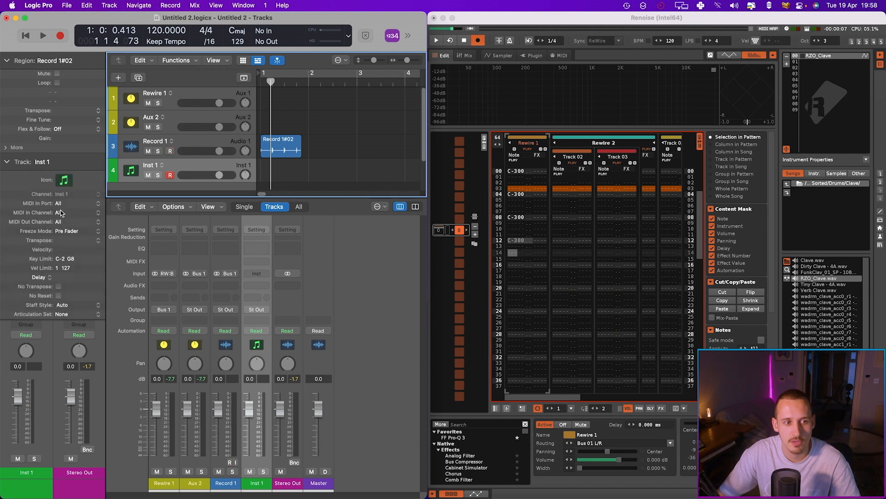
click(60, 212)
click(68, 223)
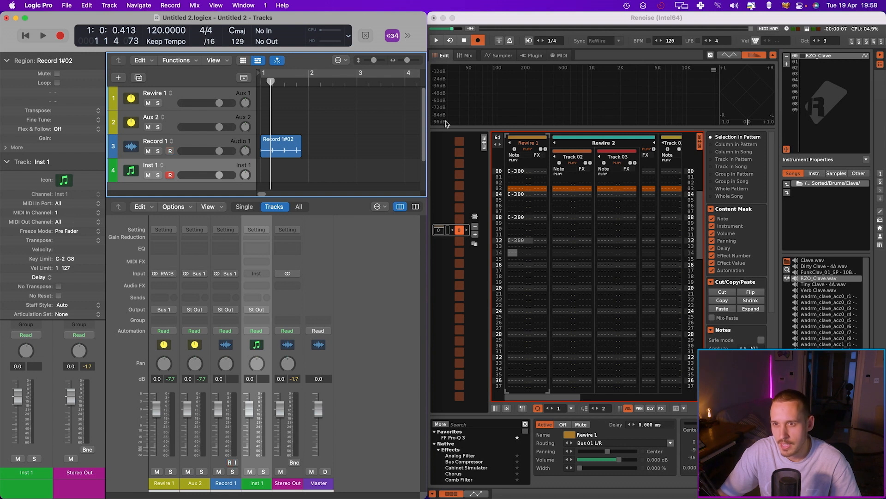
Add a new Renoise instrument and set its MIDI output device to IAC Driver (Bus 1)
click(825, 63)
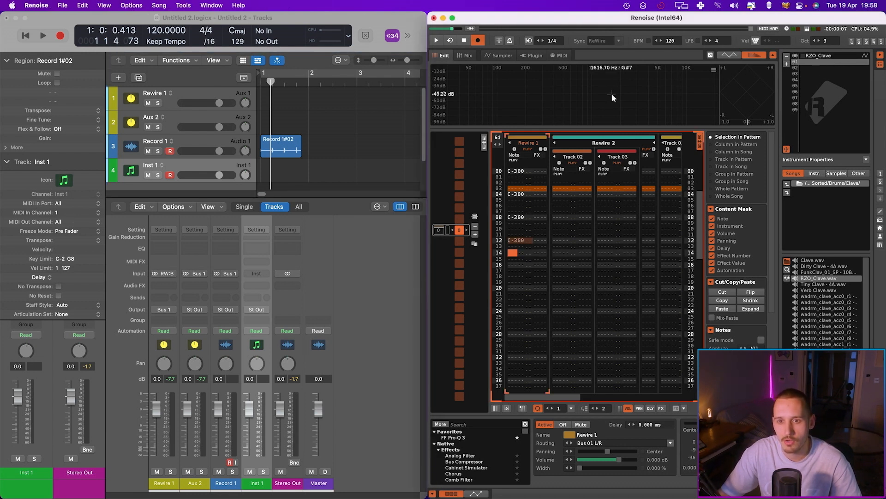
click(666, 142)
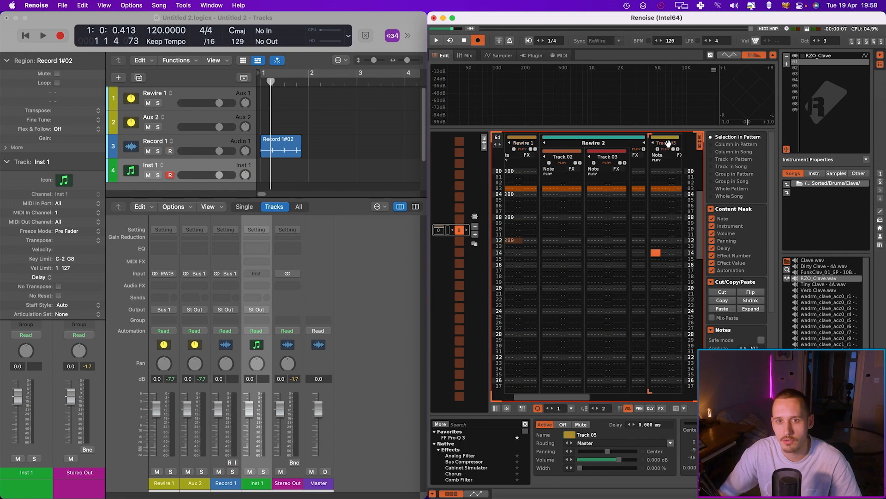
click(560, 56)
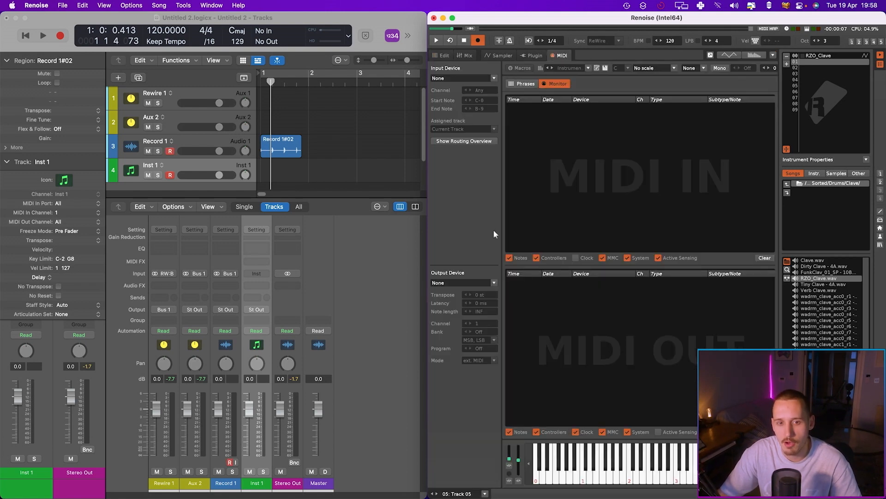
click(466, 282)
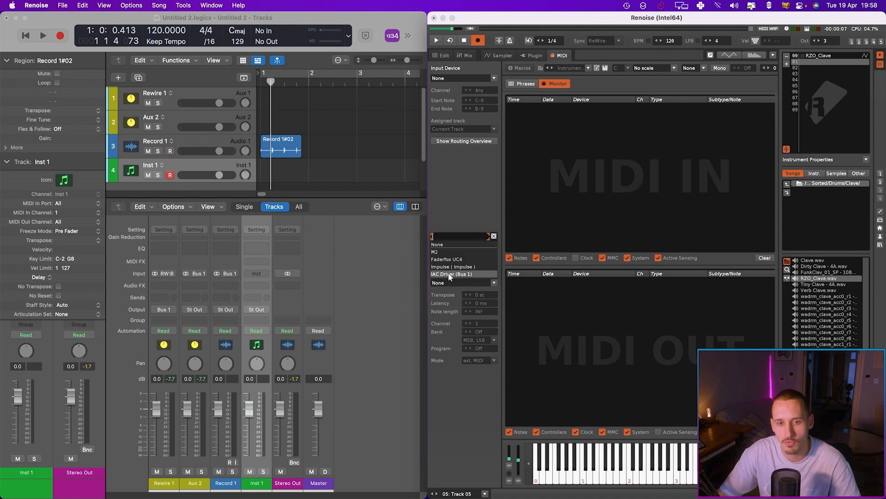
click(455, 275)
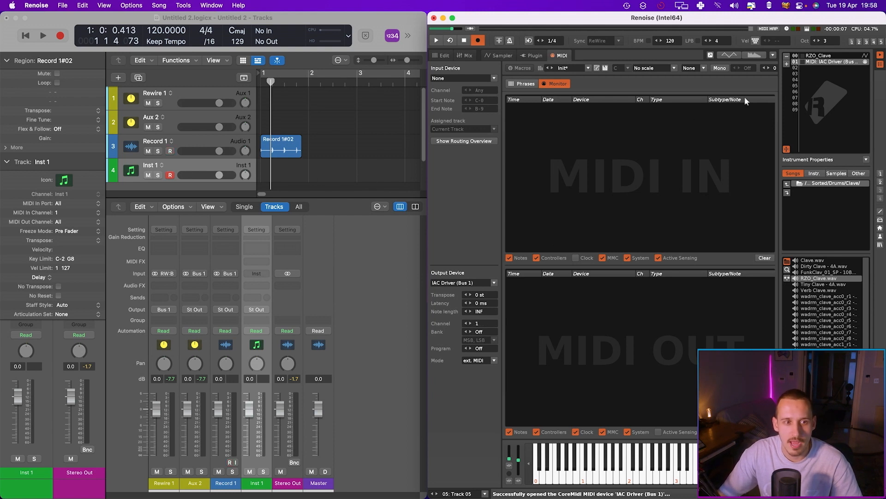
Load the ES1 synthesizer on the new instrument track and close its window
click(18, 161)
click(26, 277)
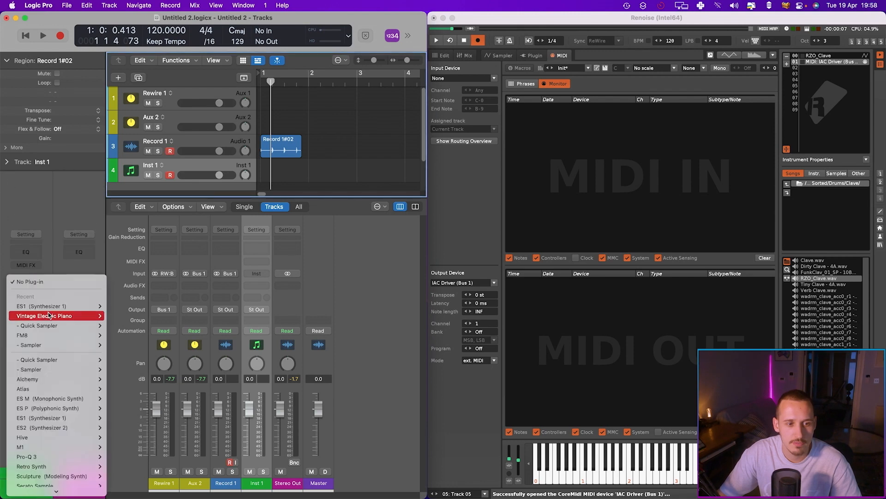
click(118, 305)
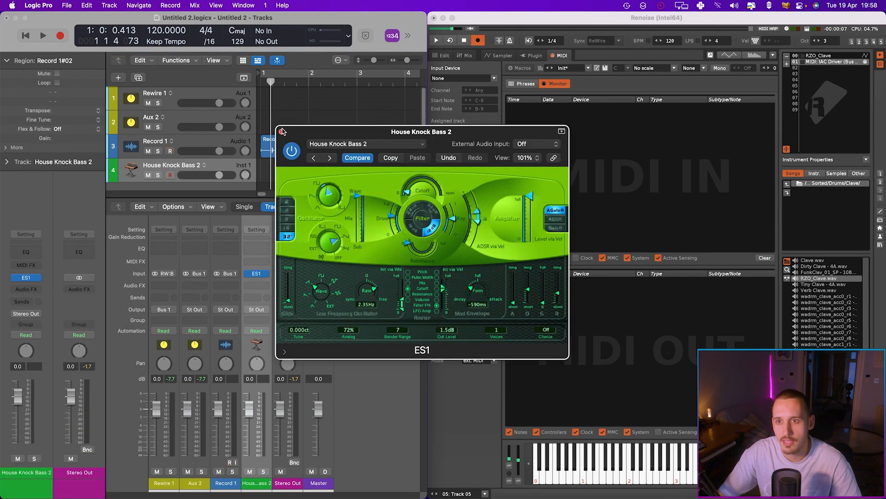
click(282, 131)
Enter a sequence of notes on Track 05 in the Renoise pattern using the MIDI instrument
click(443, 55)
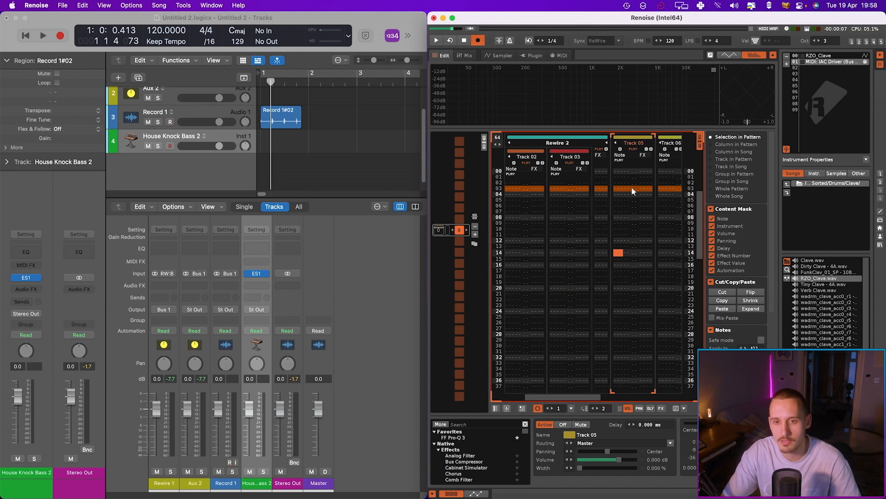
click(616, 173)
key(q)
key(e)
key(t)
key(u)
key(o)
key(u)
key(t)
key(e)
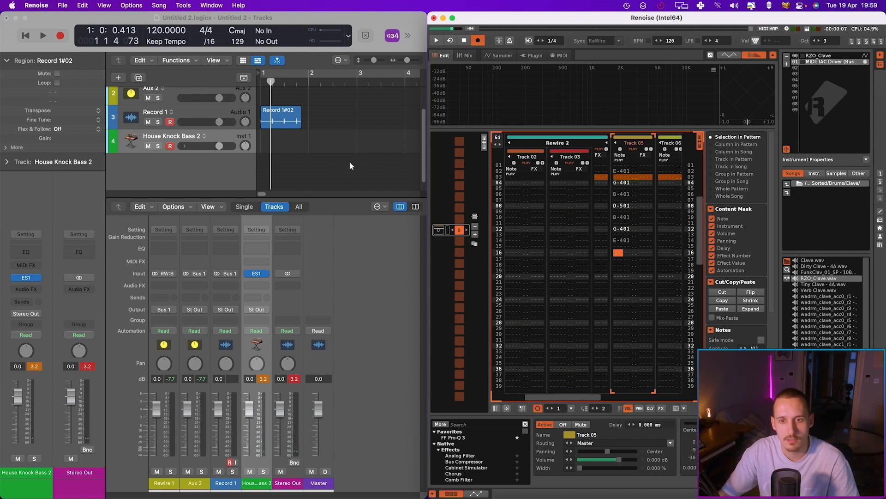
Arm the House Knock Bass 2 track and record the MIDI notes played from Renoise into a region
key(space)
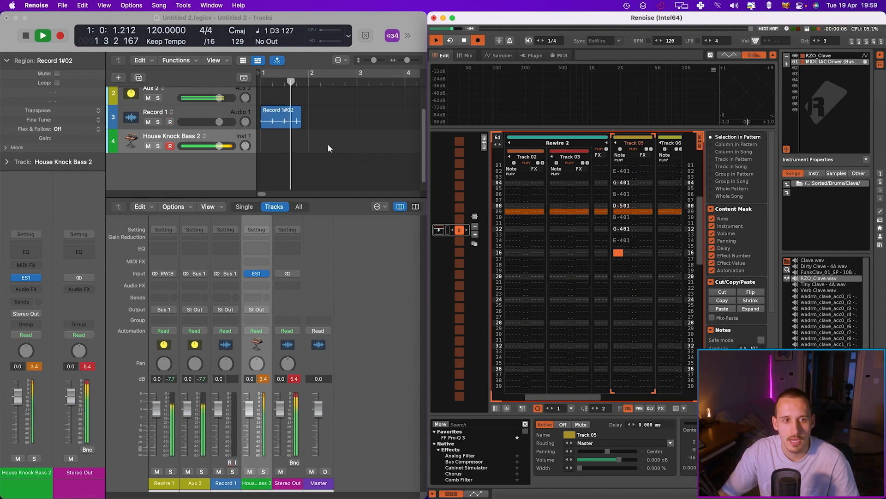
key(space)
click(279, 140)
key(r)
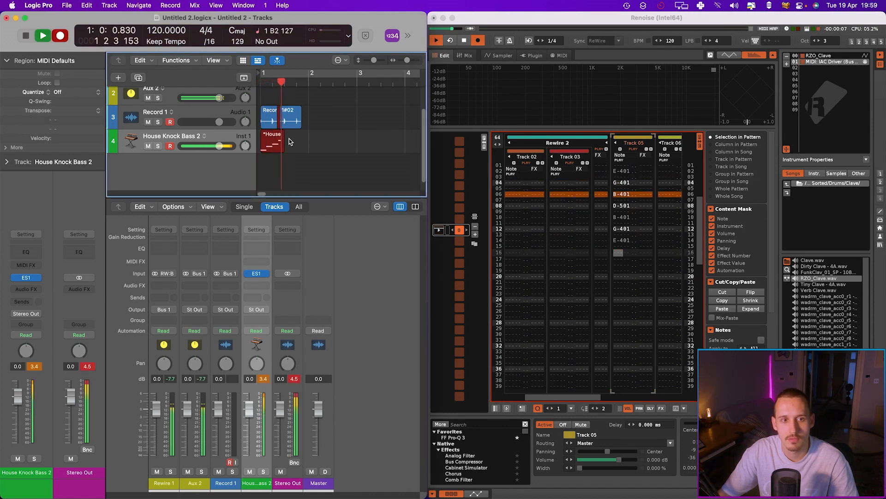
key(space)
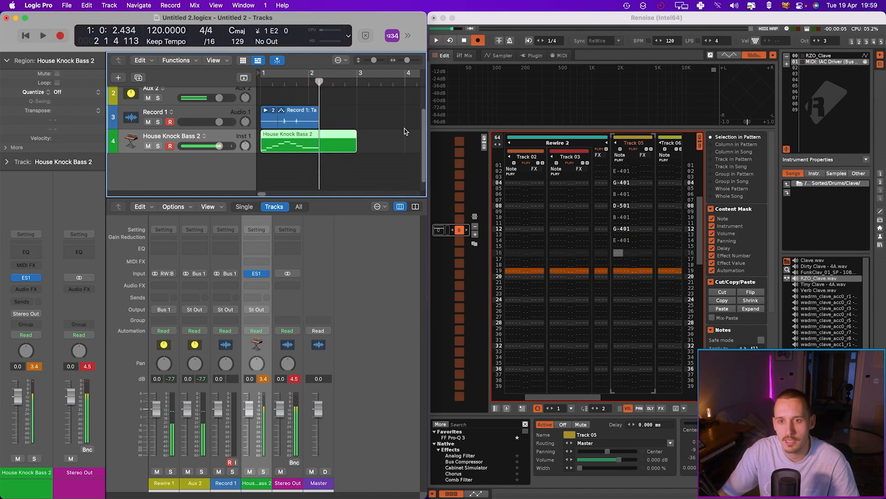
Open the recorded region in the Piano Roll and examine its notes
key(p)
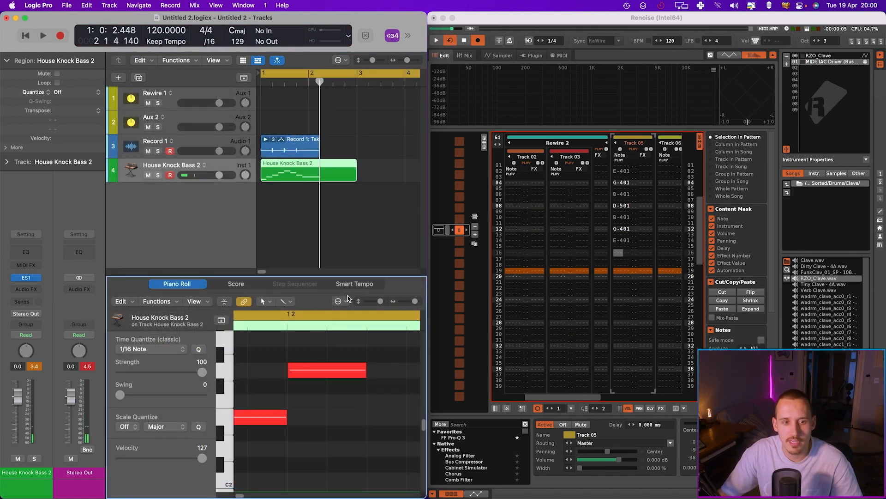
click(286, 324)
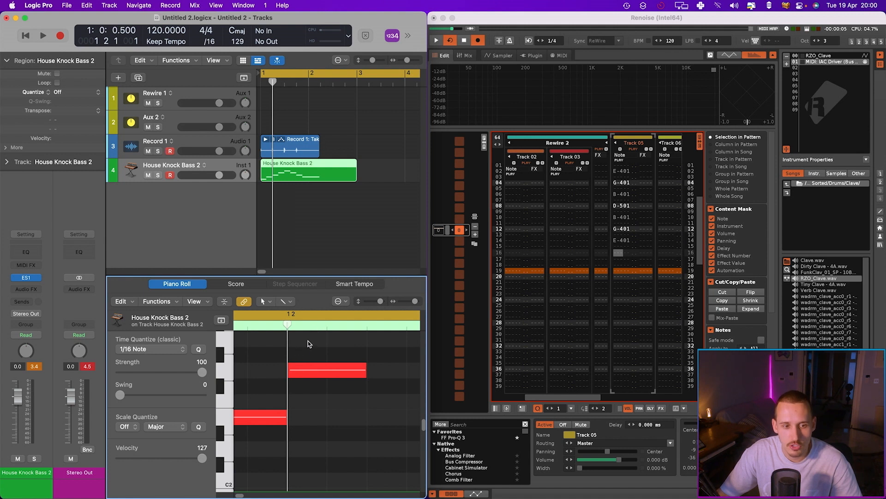
scroll(303, 341, up, 3)
scroll(151, 131, up, 1)
drag(119, 98, 48, 98)
click(180, 167)
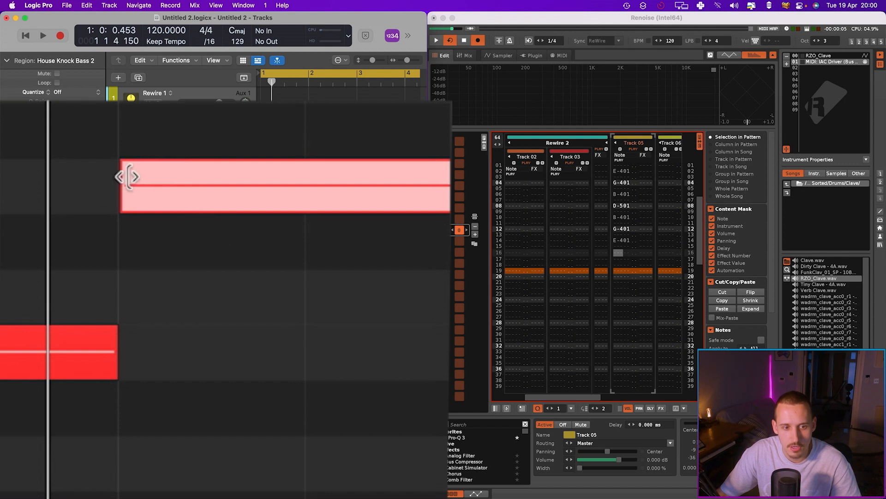
mouse_move(140, 178)
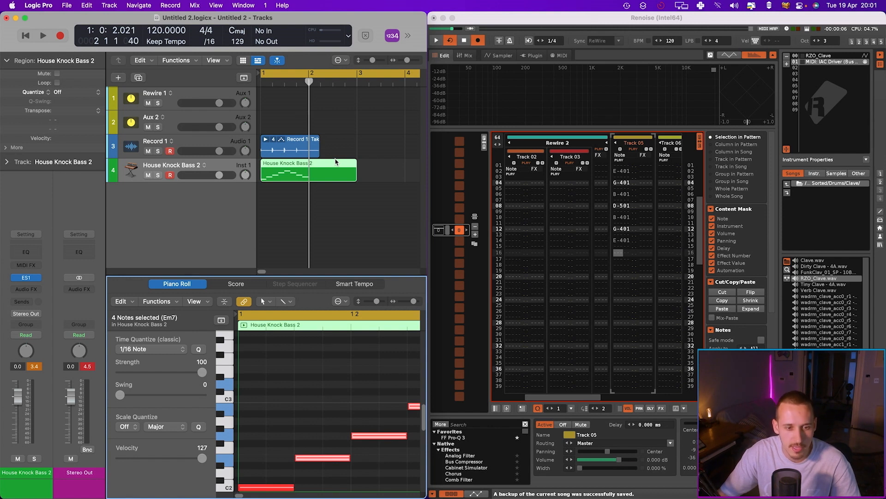
click(317, 382)
drag(294, 328, 301, 385)
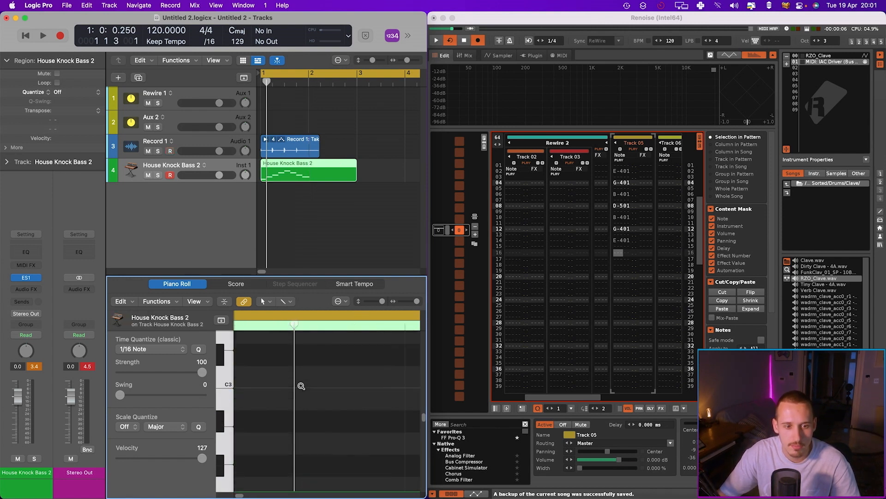
scroll(301, 384, down, 6)
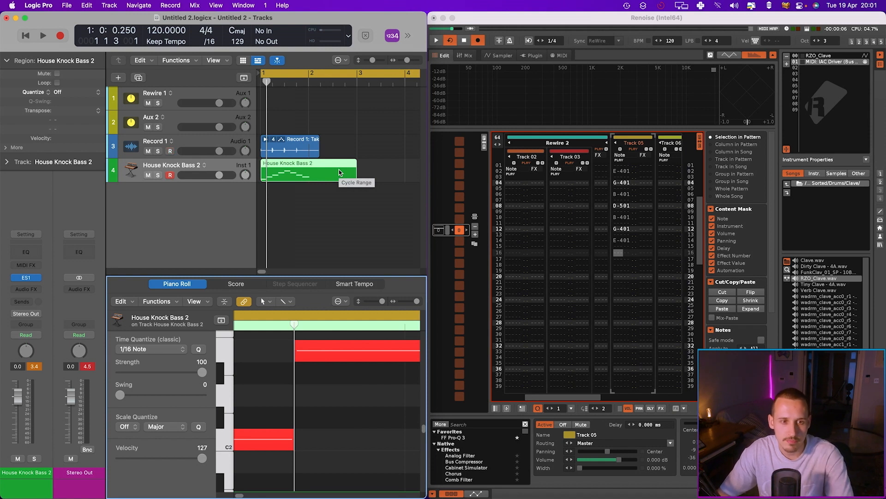
drag(362, 144, 342, 179)
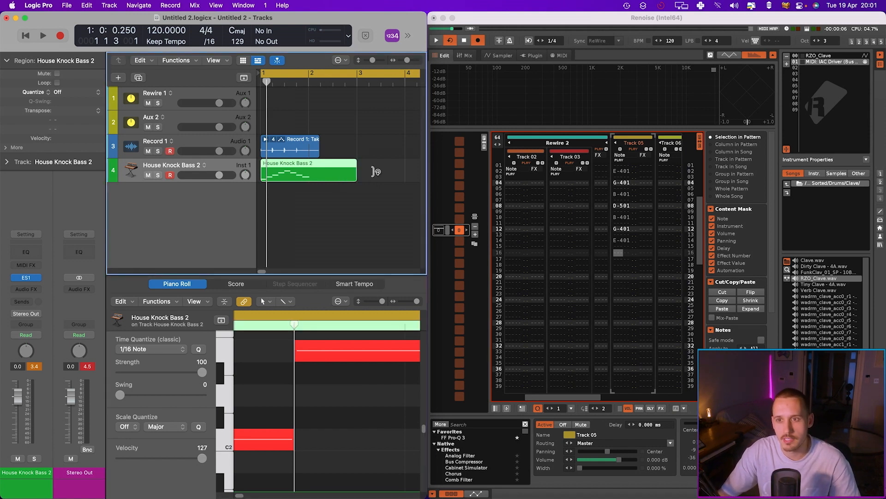
Duplicate the IAC Driver MIDI instrument in Renoise and set its MIDI output channel to 2
click(826, 62)
click(827, 63)
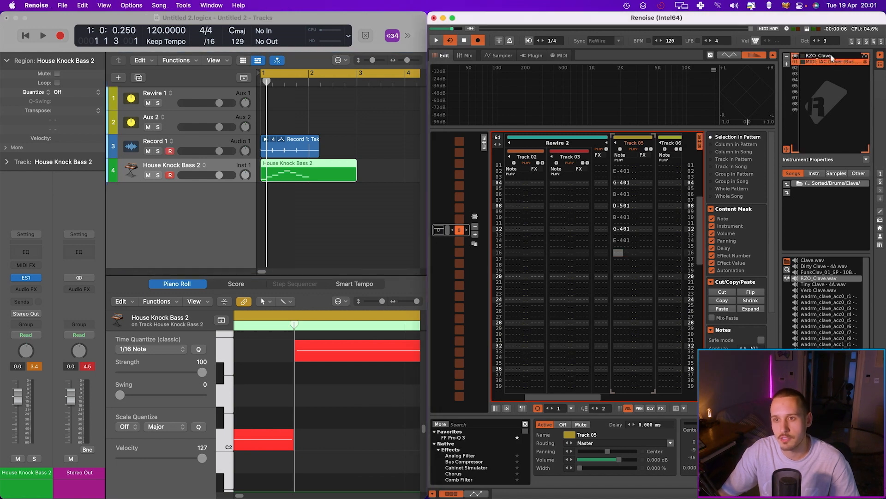
key(super+d)
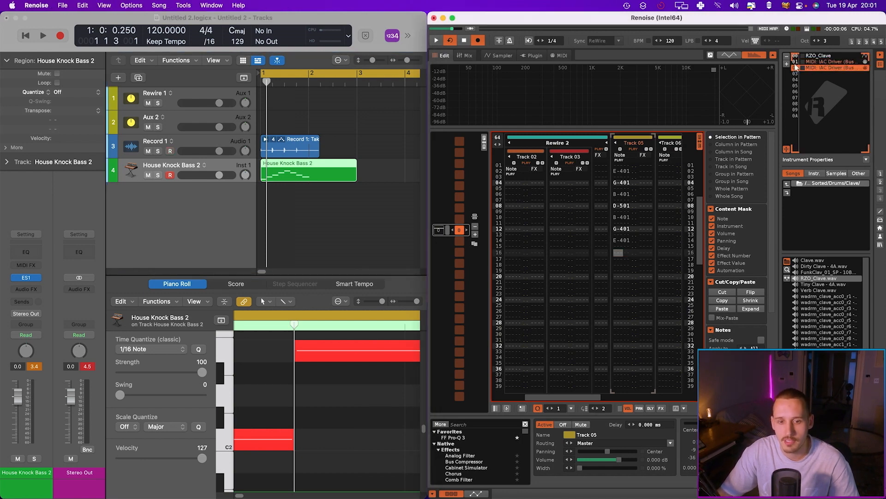
click(550, 53)
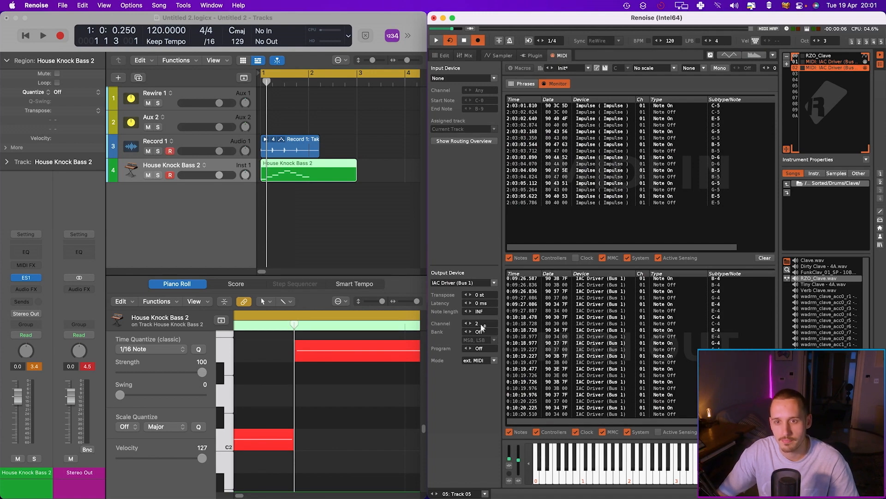
click(443, 55)
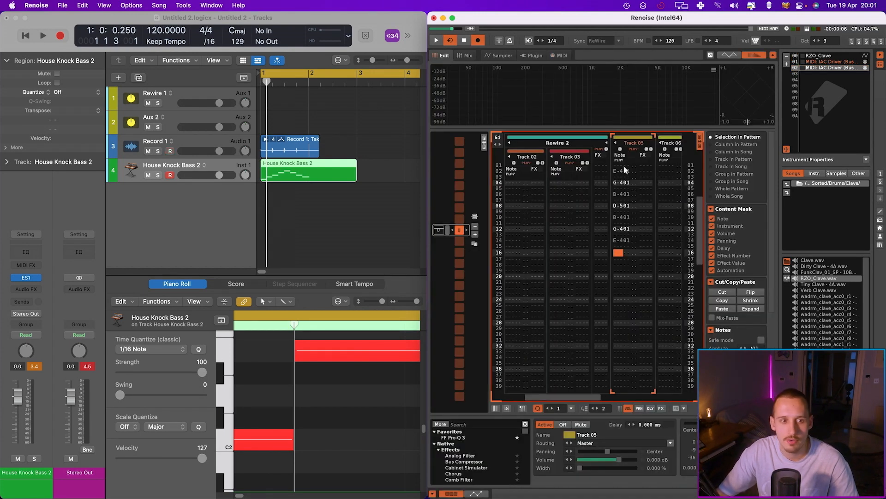
Duplicate the House Knock Bass 2 track in Logic and change the copy's MIDI In channel
click(657, 144)
click(178, 166)
key(super+d)
click(7, 163)
click(65, 219)
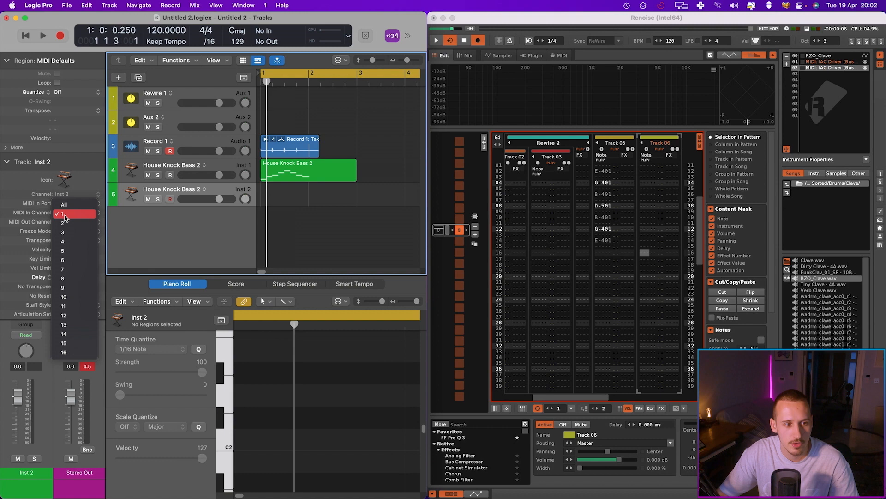
click(60, 205)
Open the duplicated track's ES1 synth window and close it again
click(10, 162)
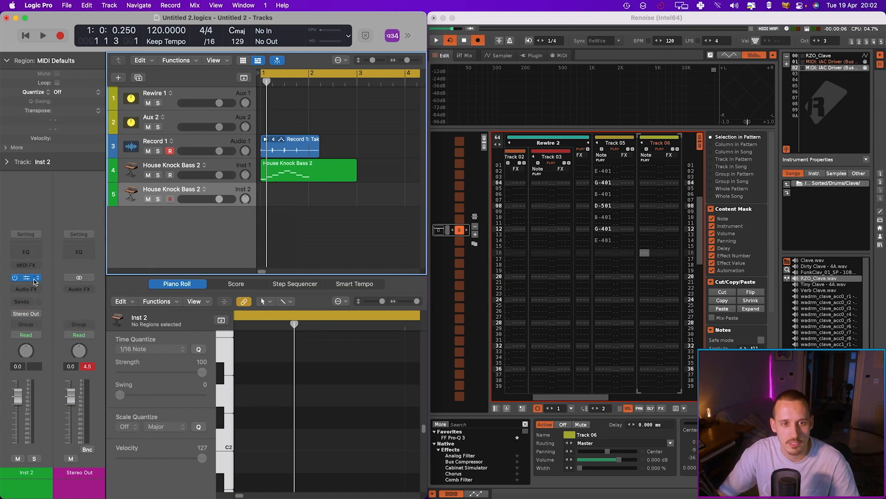
click(24, 278)
click(332, 157)
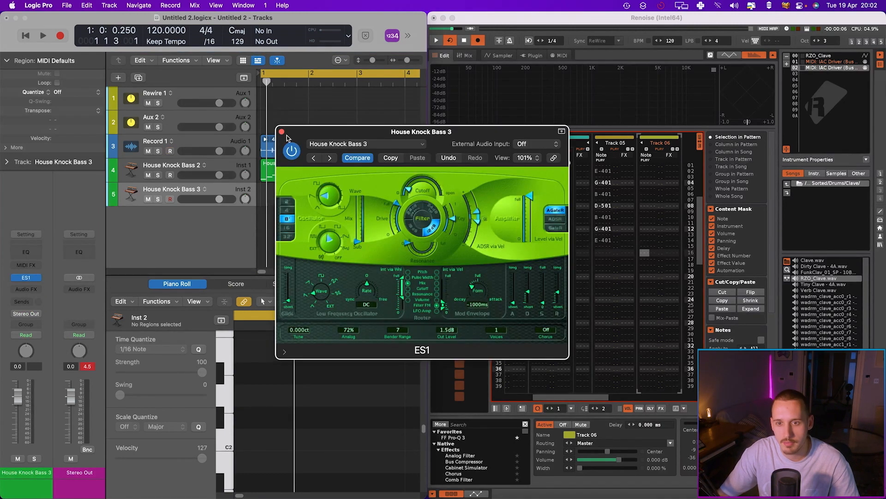
click(281, 131)
Enter a note sequence on Track 06 in the Renoise pattern with the second MIDI instrument and play the song
click(647, 184)
key(space)
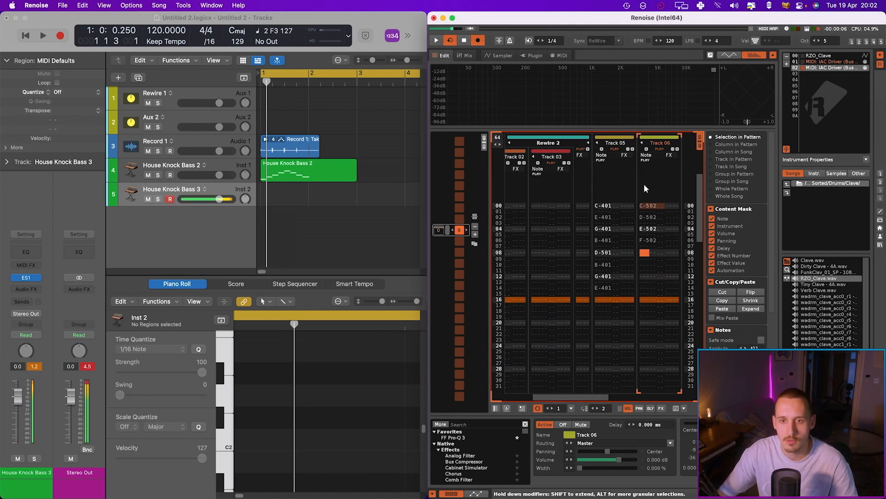
key(b)
key(n)
key(b)
key(v)
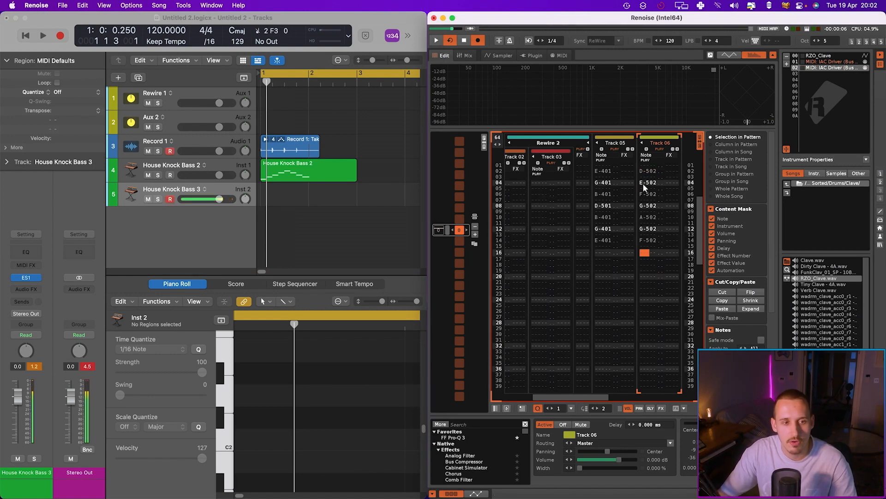
click(304, 204)
key(space)
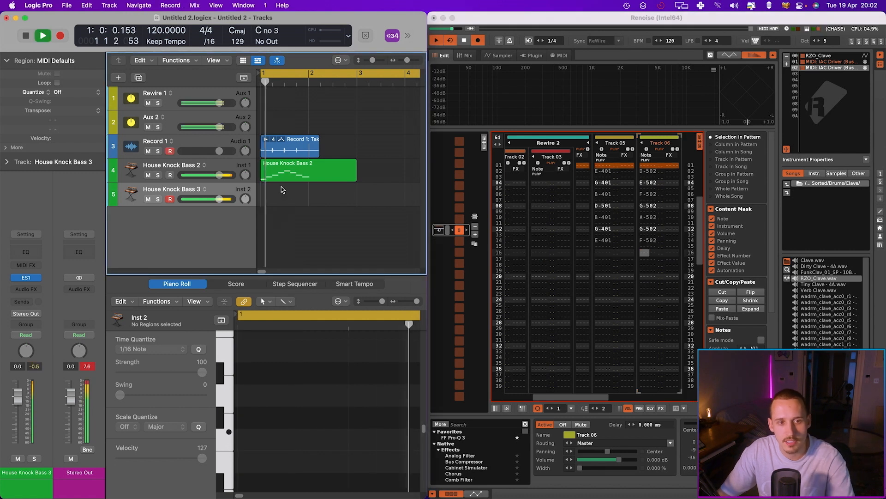
Delete the House Knock Bass 2 region, record-enable House Knock Bass 3 and play the song to hear it
click(266, 169)
key(Delete)
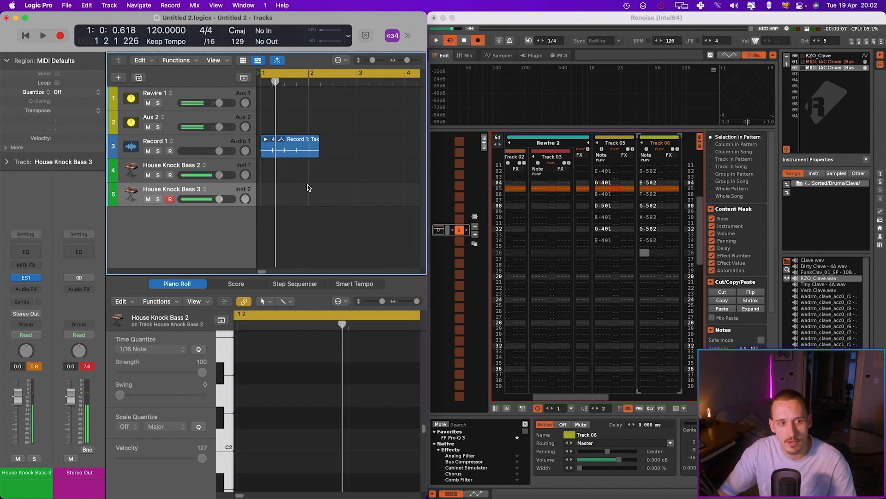
click(170, 152)
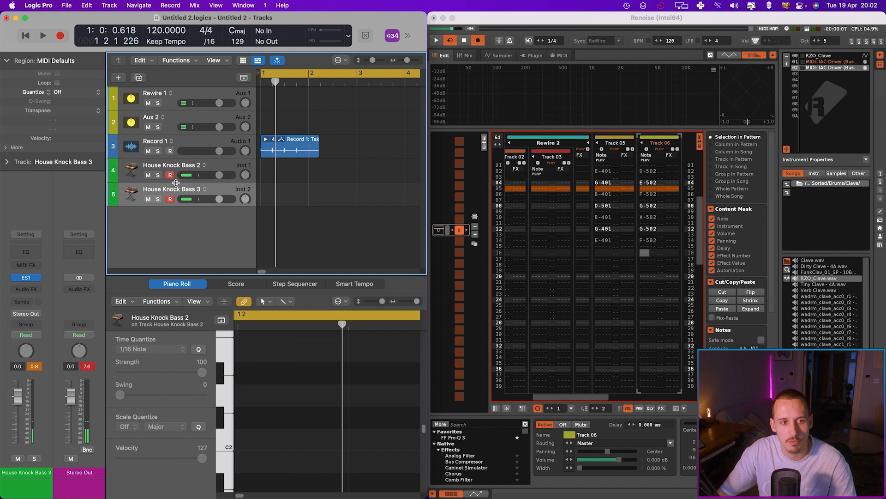
click(170, 199)
key(space)
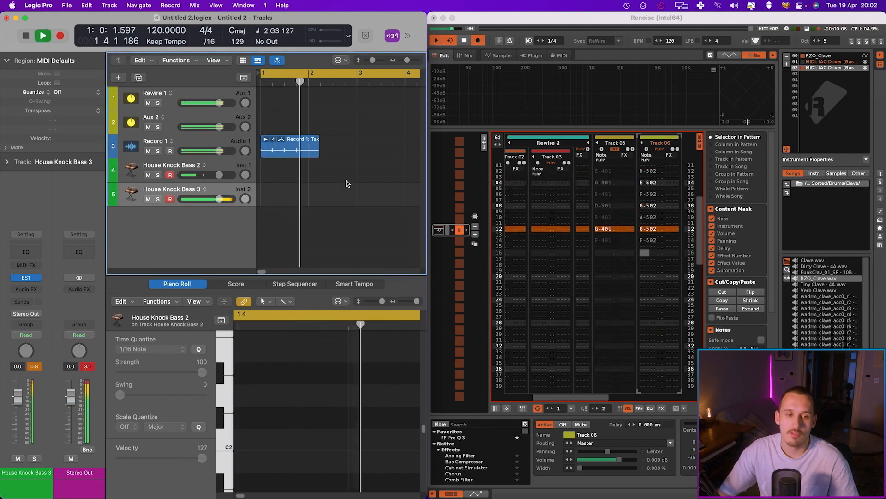
key(space)
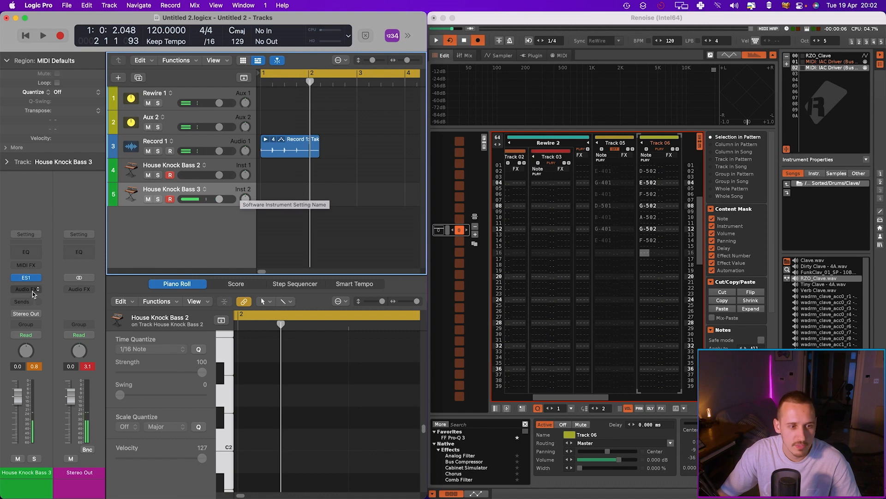
Replace the House Knock Bass 3 track's ES1 instrument with a mono Quick Sampler
click(37, 278)
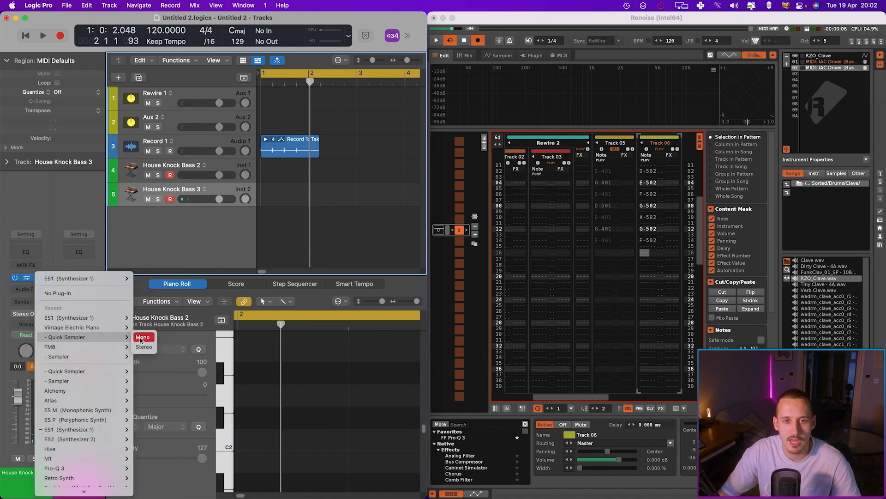
click(143, 339)
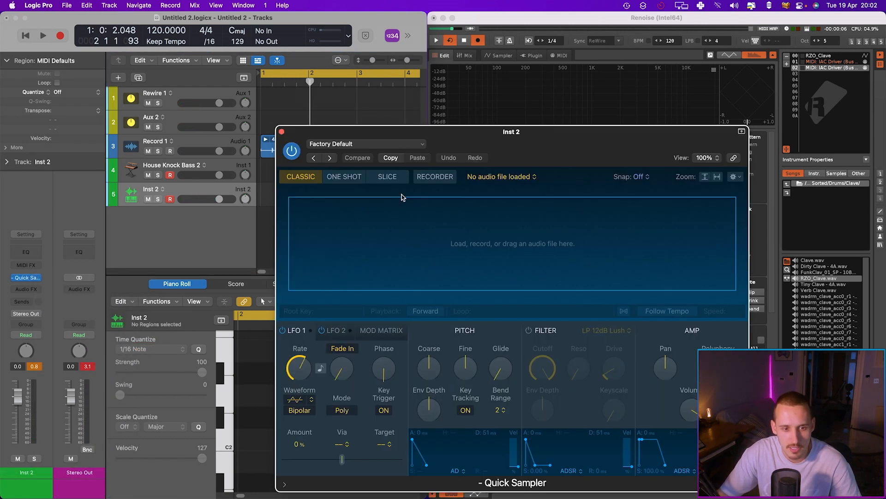
Load the Amen Break - Hits - Original Pitch - Best - 170 drum break preset into the Quick Sampler
click(379, 146)
mouse_move(401, 336)
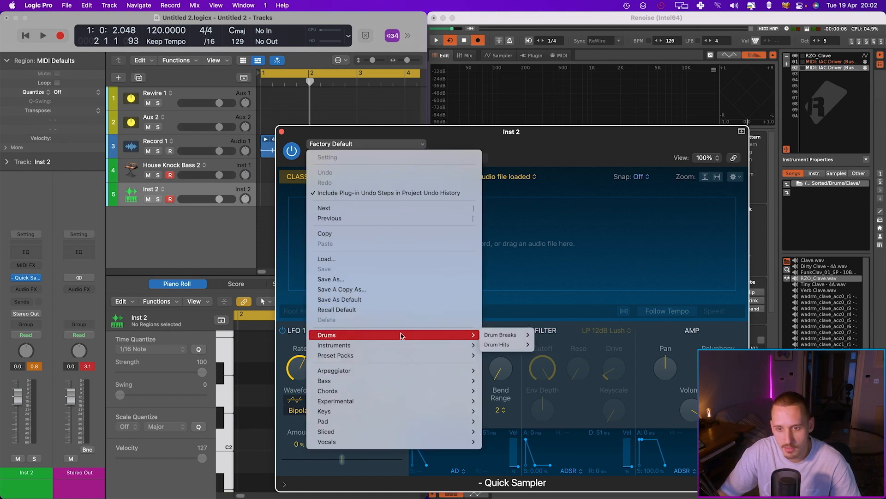
mouse_move(503, 334)
mouse_move(567, 335)
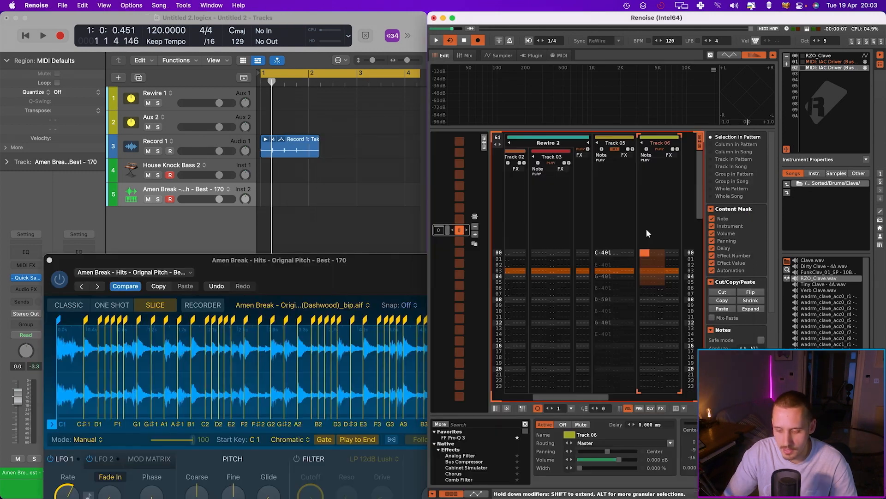
Enter a sequence of drum-slice notes on Track 06 in the Renoise pattern
key(z)
key(z)
key([)
key(z)
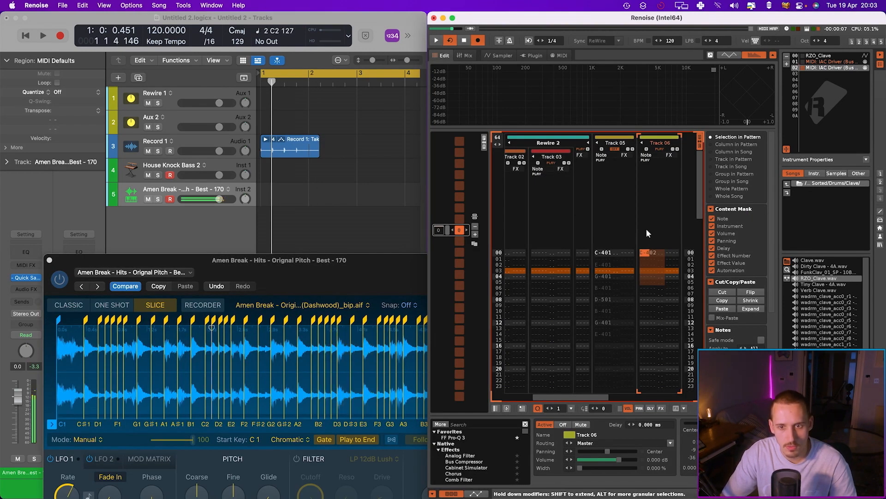
key(v)
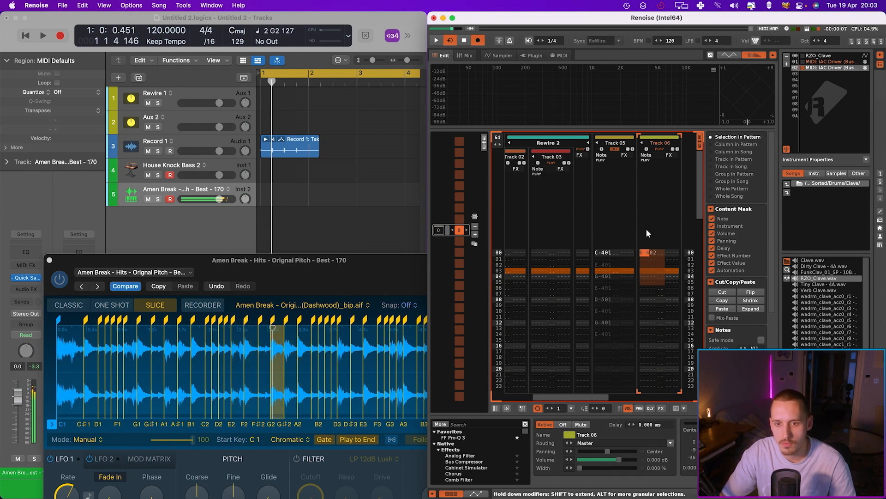
key(b)
key(Return)
key(Down)
key(Down)
key(b)
key(Return)
key(Up)
key(Up)
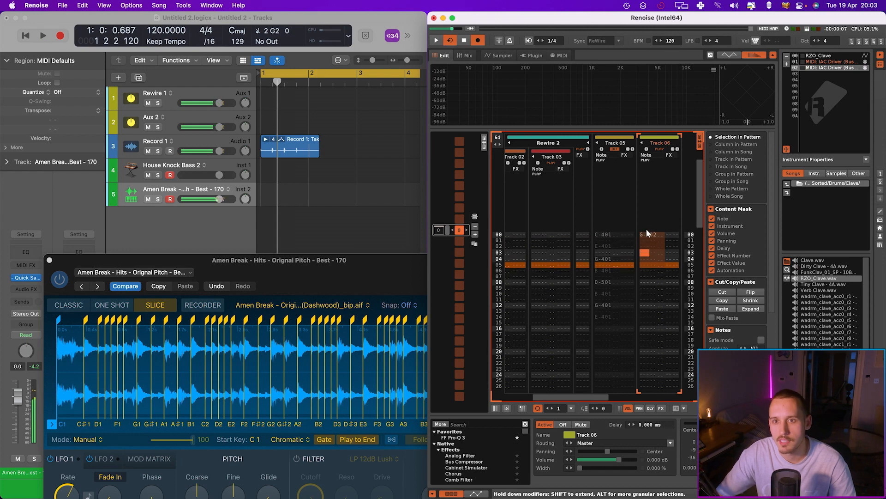
Set the Renoise song tempo to 170 BPM
key(space)
double_click(671, 41)
text(170)
key(Return)
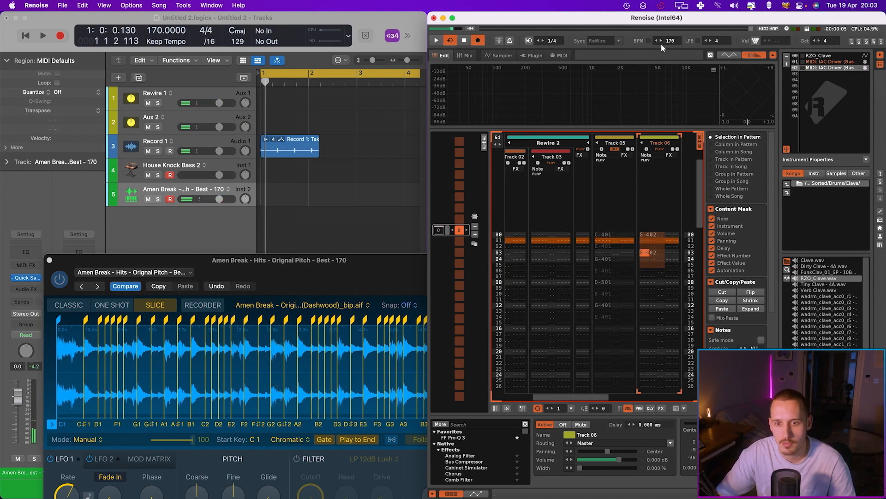
Play the song, lower the Amen Break track's volume slightly and close the Quick Sampler window
click(258, 182)
key(space)
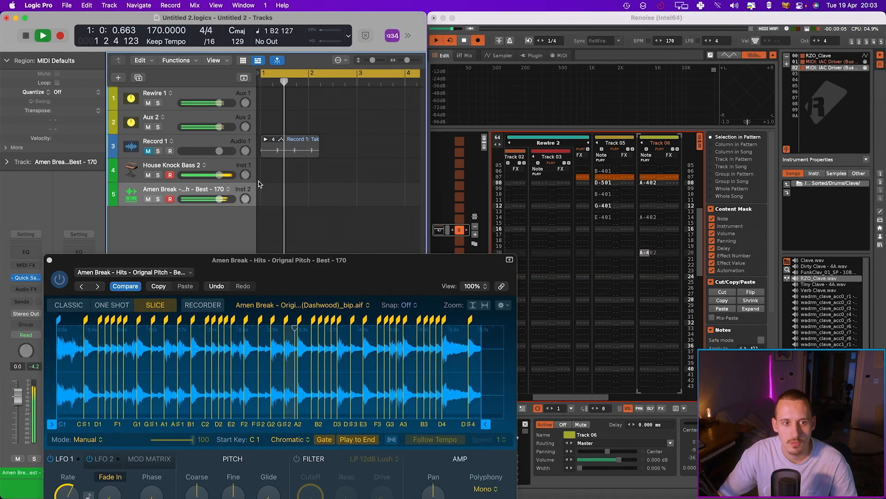
drag(220, 175, 212, 175)
key(space)
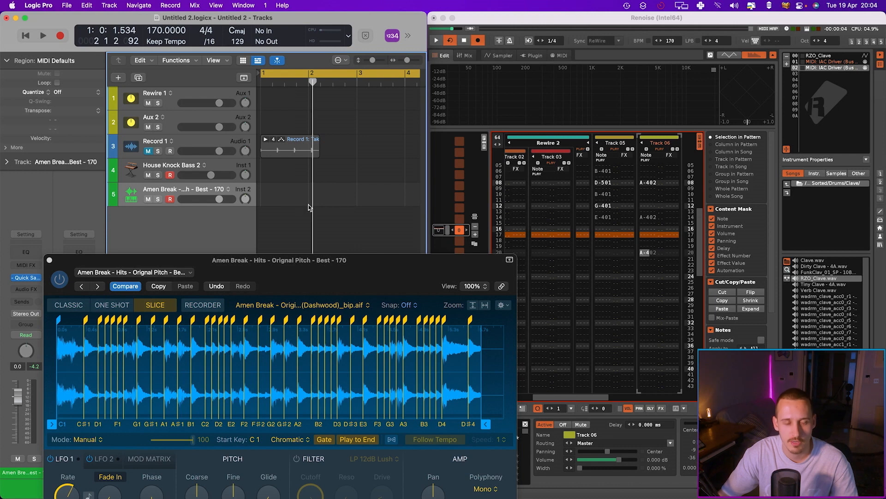
click(49, 260)
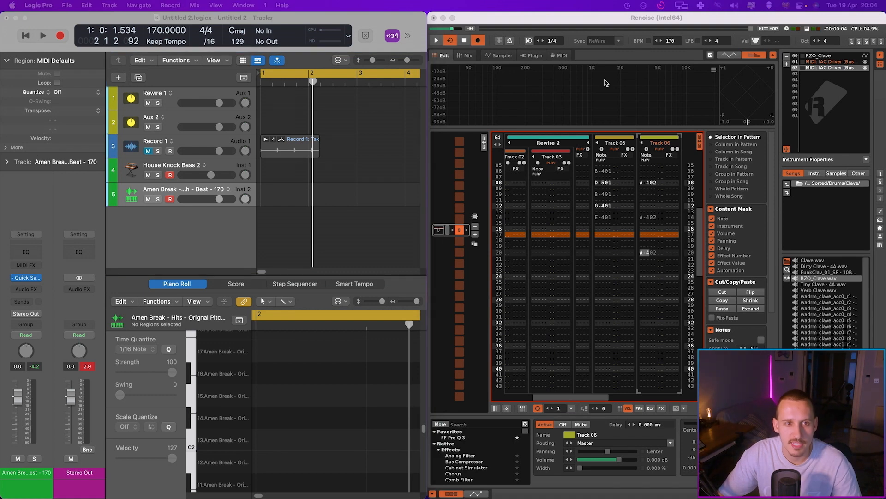
View the browser image of Logic's Auto demix by channel if multitrack recording setting, then hide the browser
drag(606, 83, 140, 44)
drag(311, 46, 271, 28)
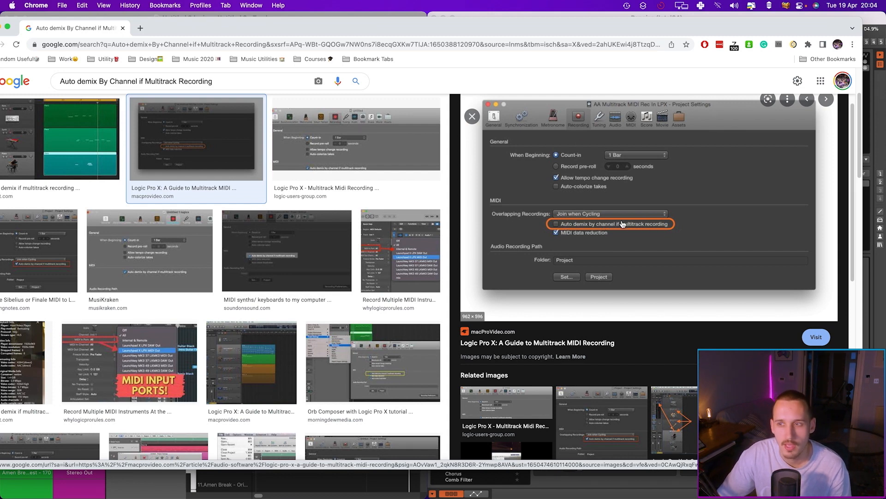
key(super+h)
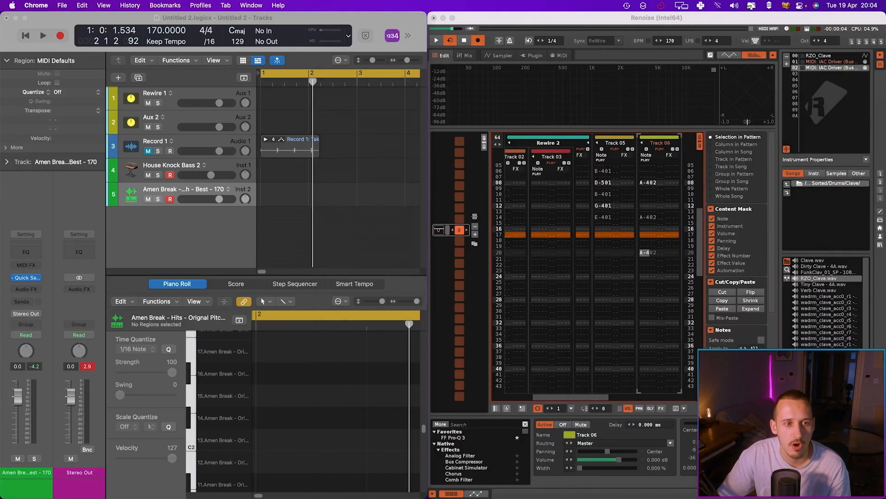
Open the recent Logic project Logic Rewire/Midi Template 2.0
click(171, 179)
click(169, 175)
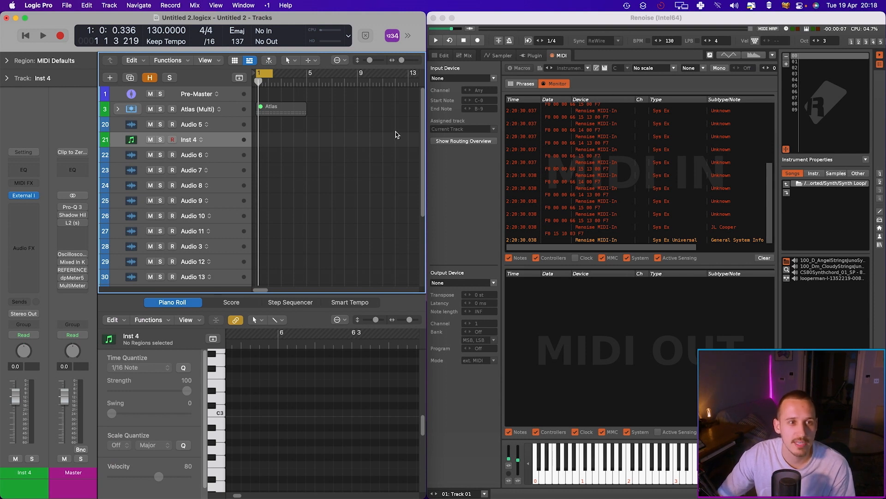
click(68, 5)
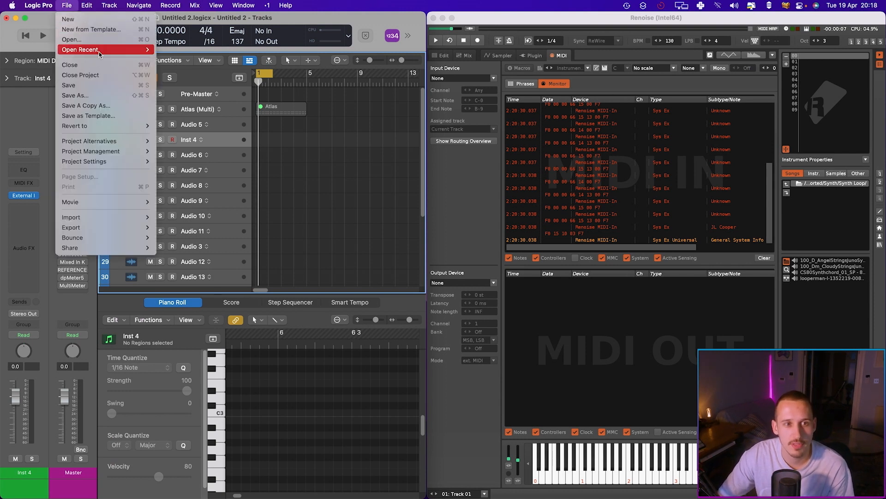
mouse_move(139, 49)
click(185, 60)
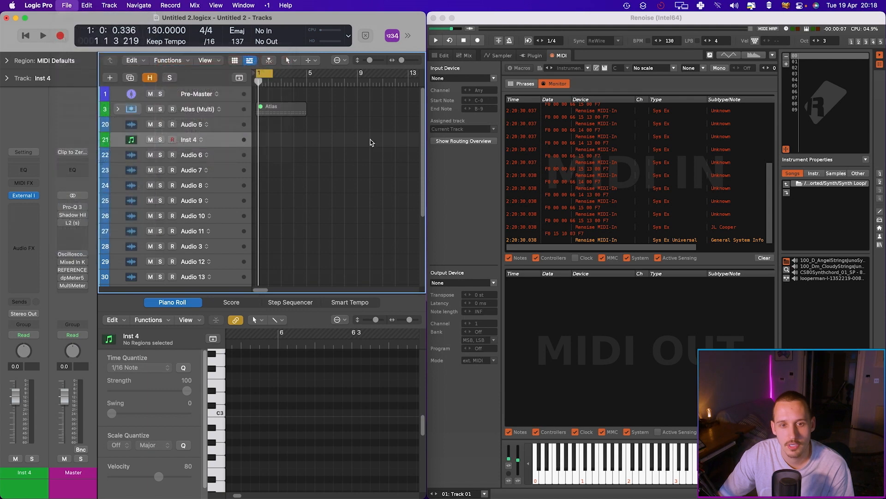
click(448, 199)
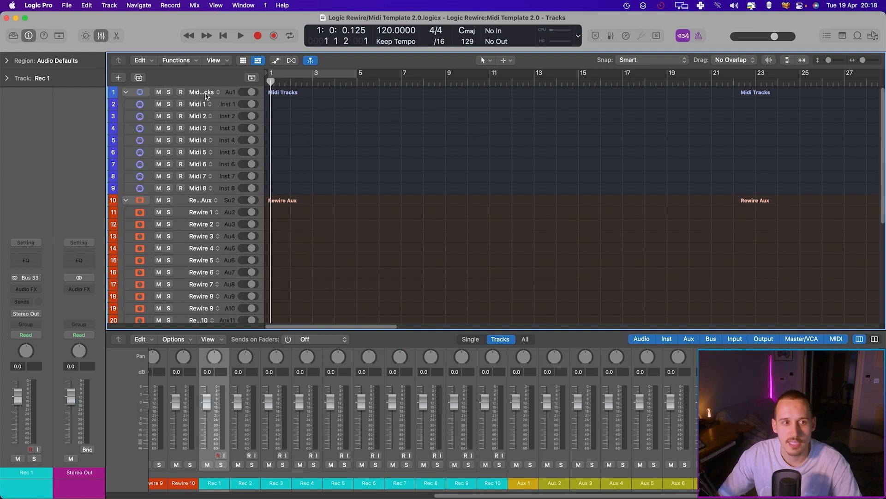
Step through the template's Midi tracks to examine their MIDI In channel settings
click(199, 103)
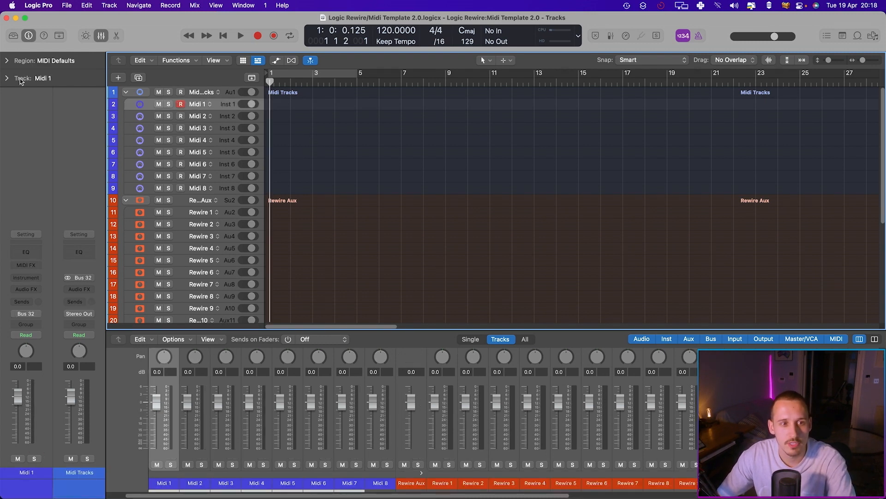
click(194, 117)
key(Down)
key(Down)
key(Down)
key(Down)
key(Up)
key(Down)
key(Down)
key(Up)
key(Up)
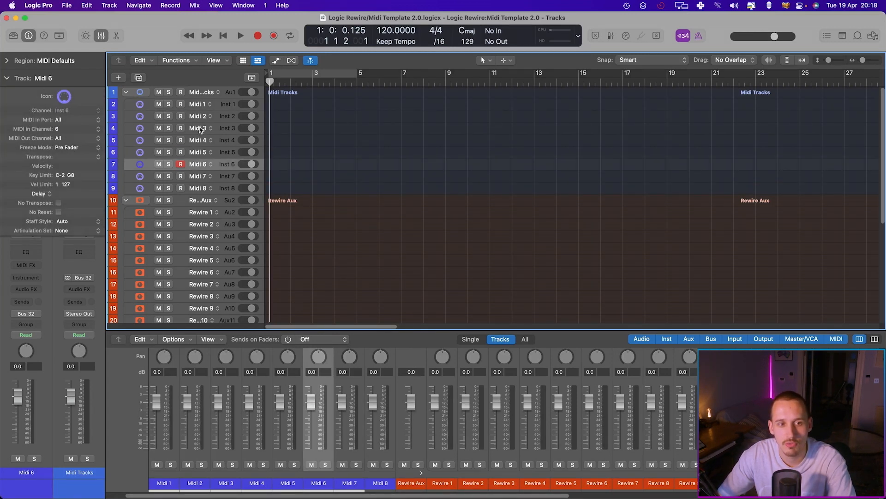
Step through the Rewire and Rec tracks and examine their inputs and outputs in the mixer
click(204, 206)
scroll(204, 199, down, 5)
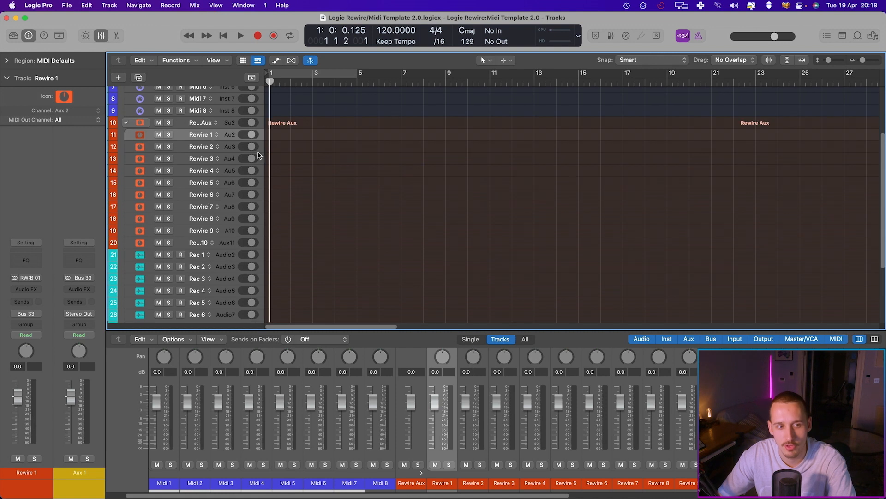
key(Down)
key(Down)
key(Down)
key(Down)
key(Up)
key(Up)
key(Up)
key(Up)
key(Down)
key(Down)
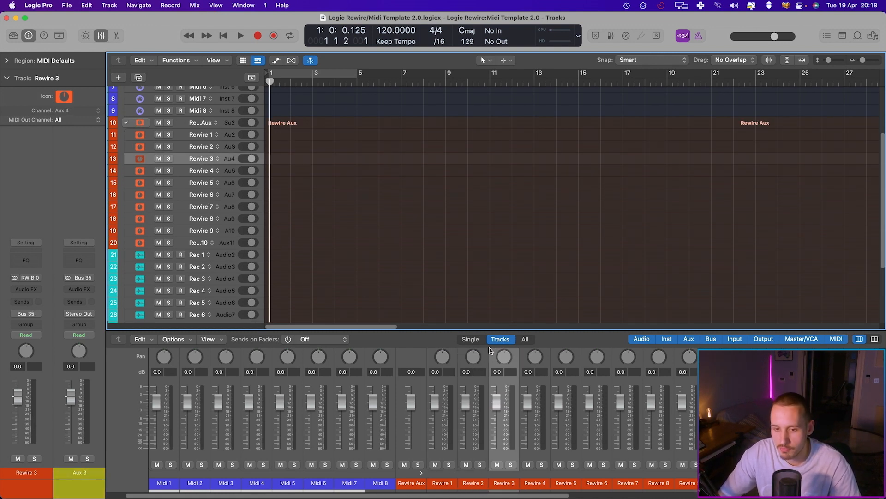
scroll(632, 415, right, 10)
scroll(596, 423, up, 5)
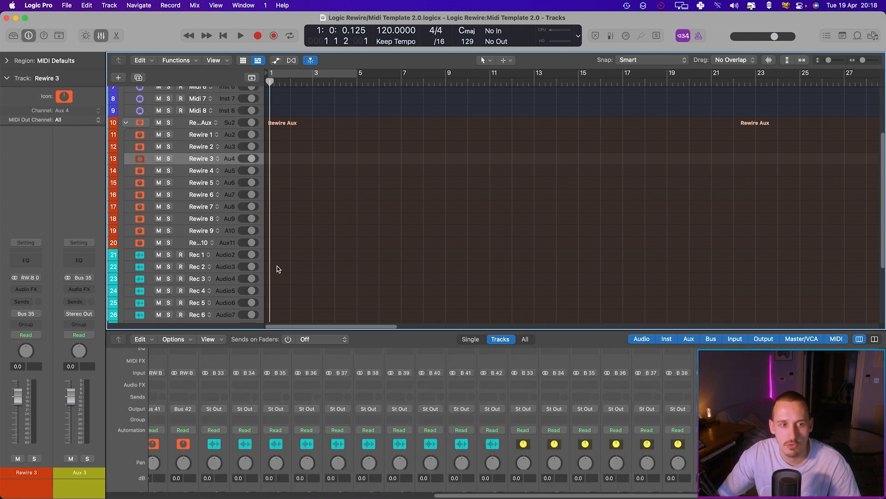
scroll(279, 268, down, 5)
scroll(196, 169, up, 5)
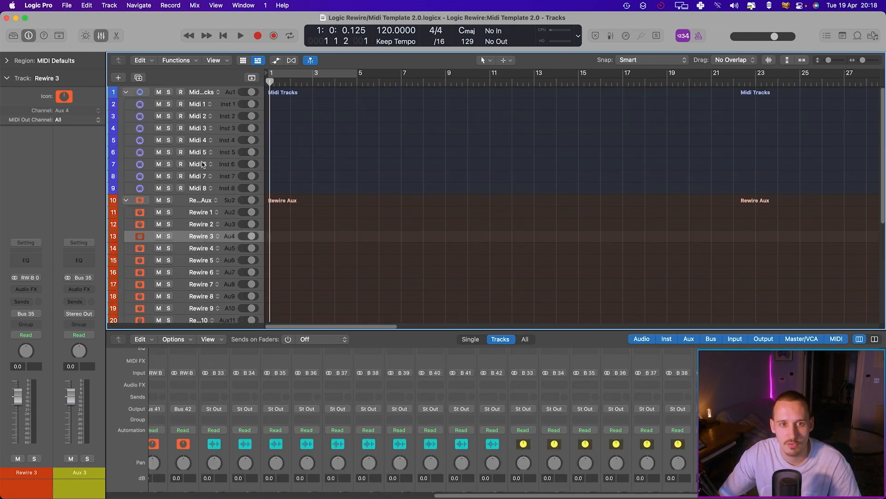
scroll(175, 147, down, 5)
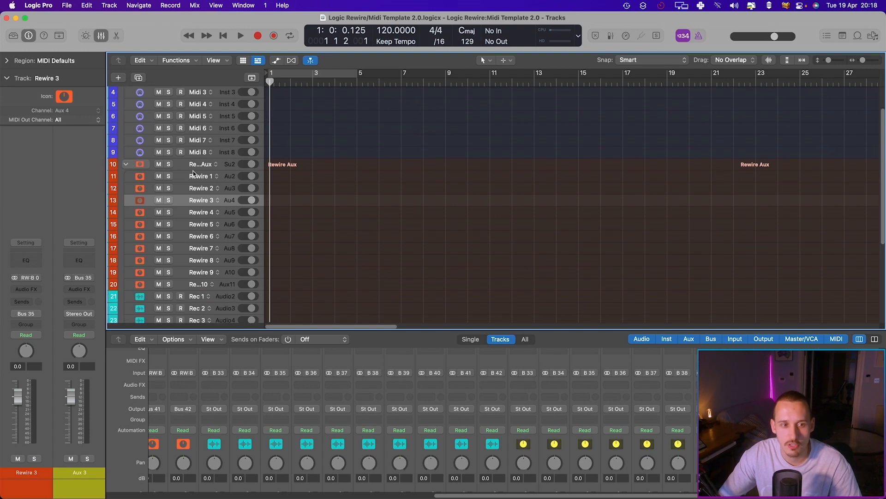
scroll(198, 166, up, 5)
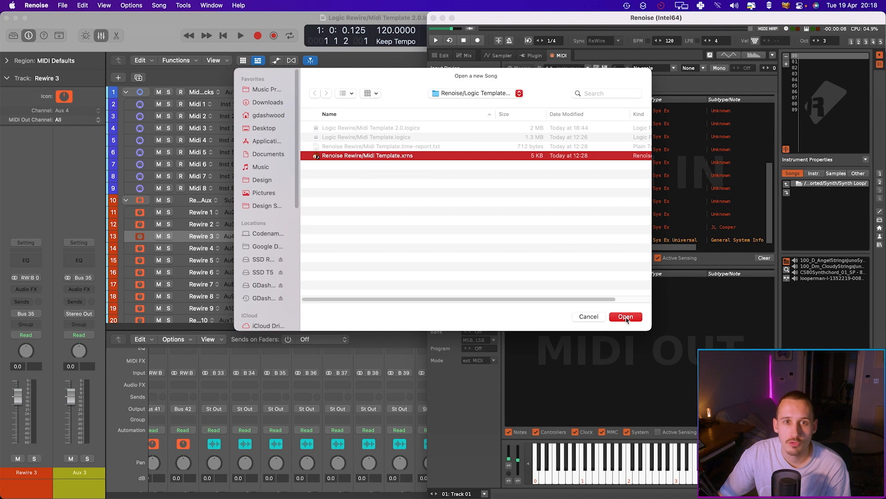
Open the Renoise Rewire:Midi Template song and maximize the Renoise window
click(625, 318)
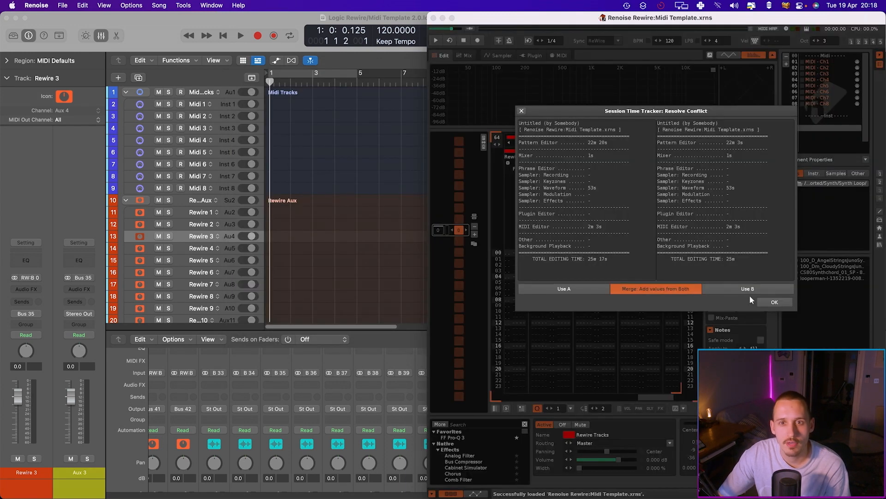
click(768, 302)
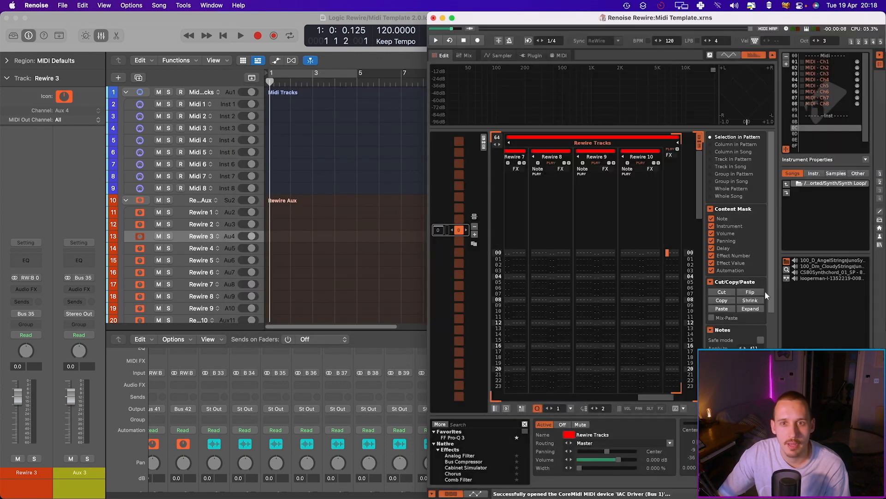
double_click(577, 21)
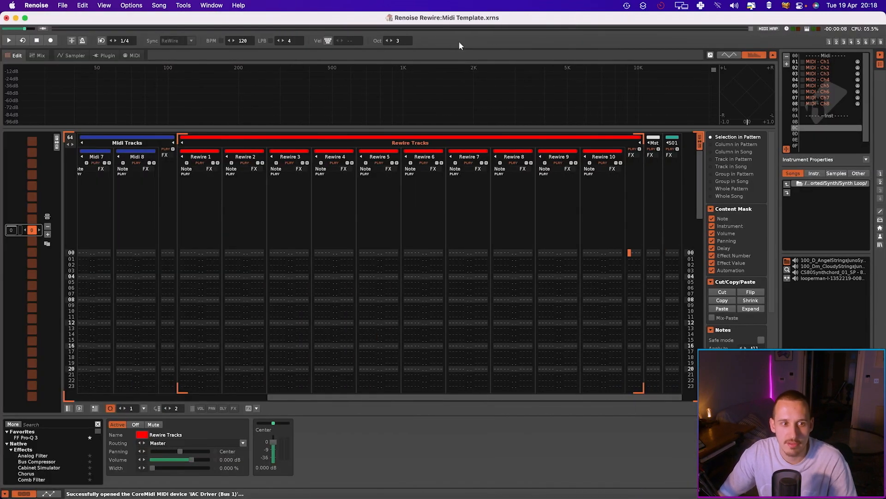
Select the Midi 1 track and MIDI - Ch1 instrument and examine its MIDI output settings
scroll(394, 228, left, 7)
click(109, 157)
click(819, 62)
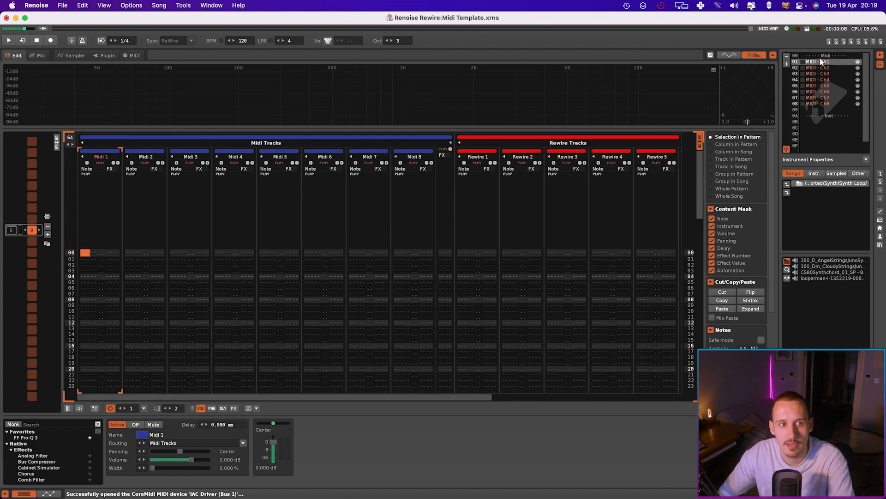
click(132, 55)
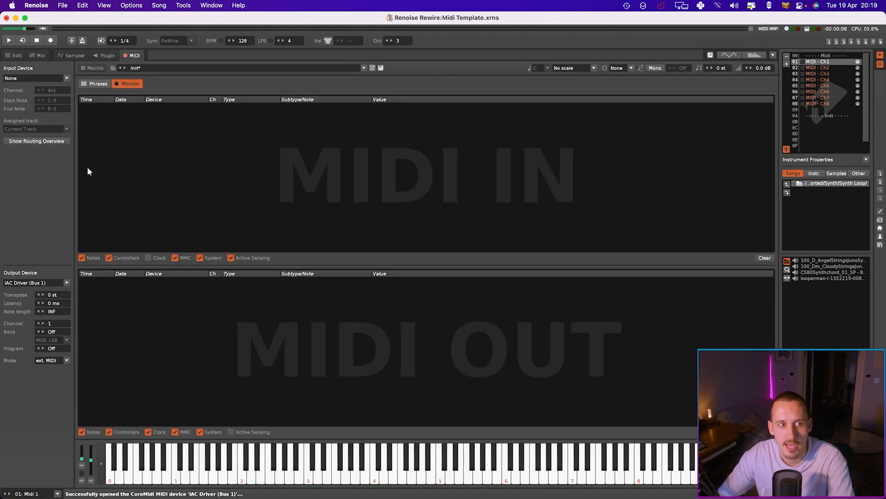
click(13, 55)
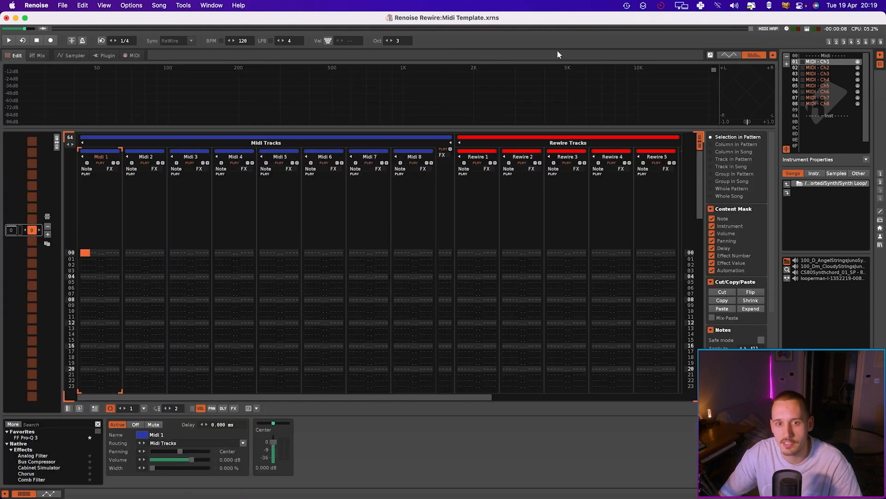
Select the Rewire 1 track and examine the Rewire tracks' bus routing in the mixer view
click(481, 156)
scroll(508, 167, right, 5)
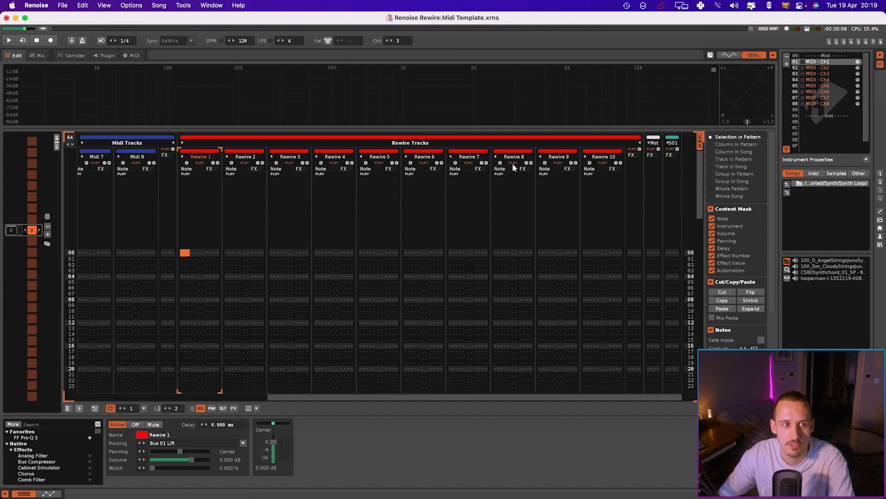
click(39, 56)
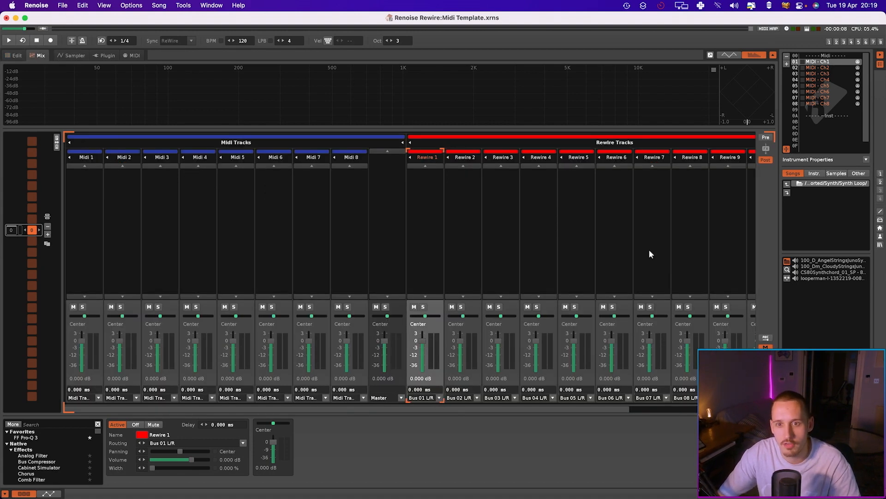
scroll(568, 196, right, 5)
scroll(563, 188, left, 5)
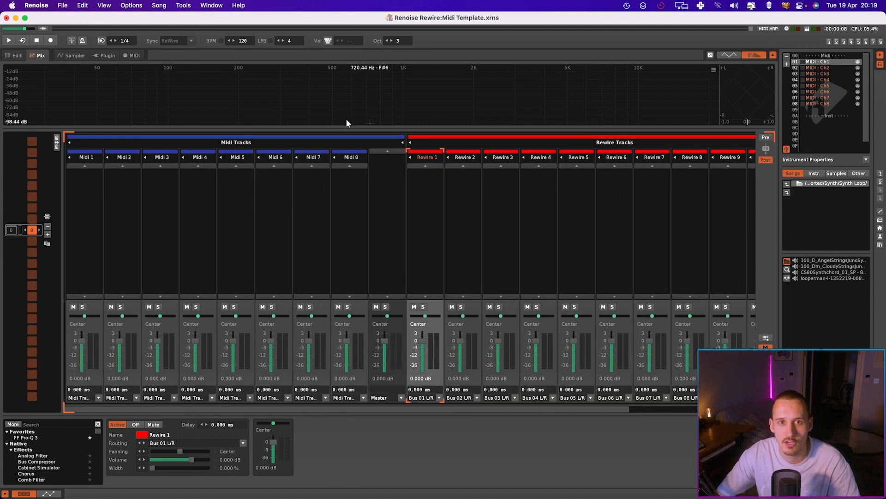
click(10, 55)
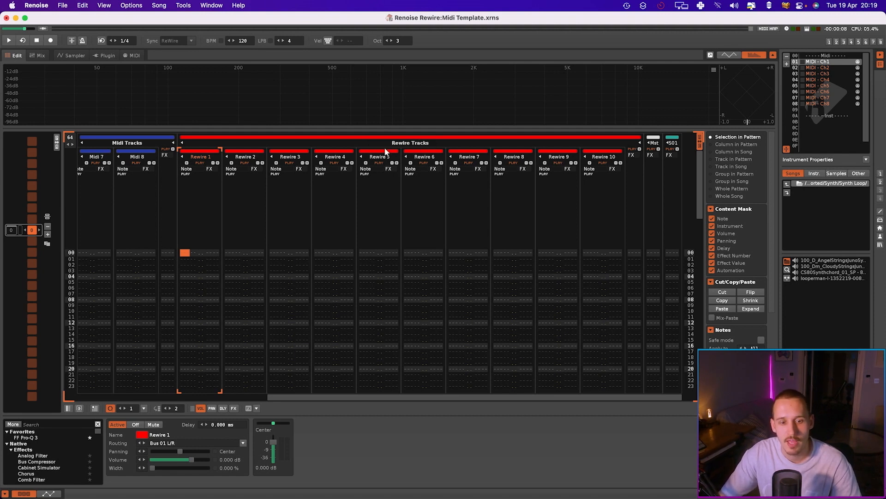
Switch to Logic Pro and move the Renoise window onto Desktop 2 in Mission Control, returning to Desktop 1
scroll(418, 210, left, 6)
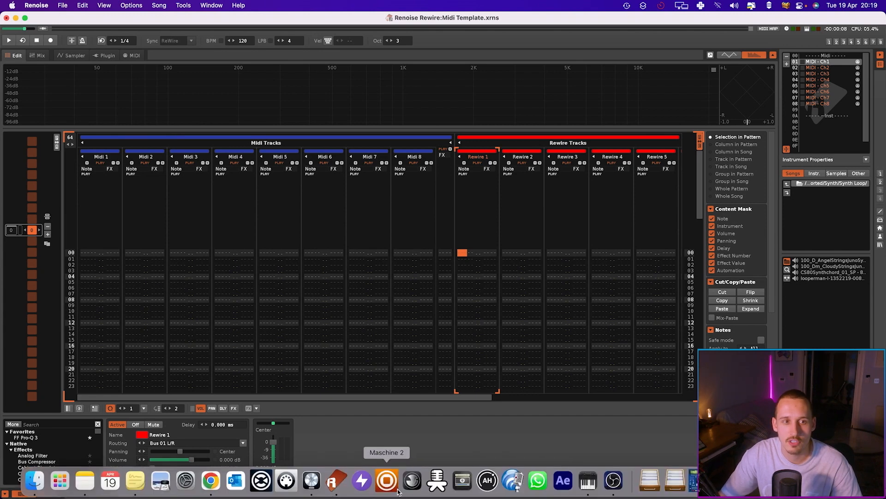
click(307, 485)
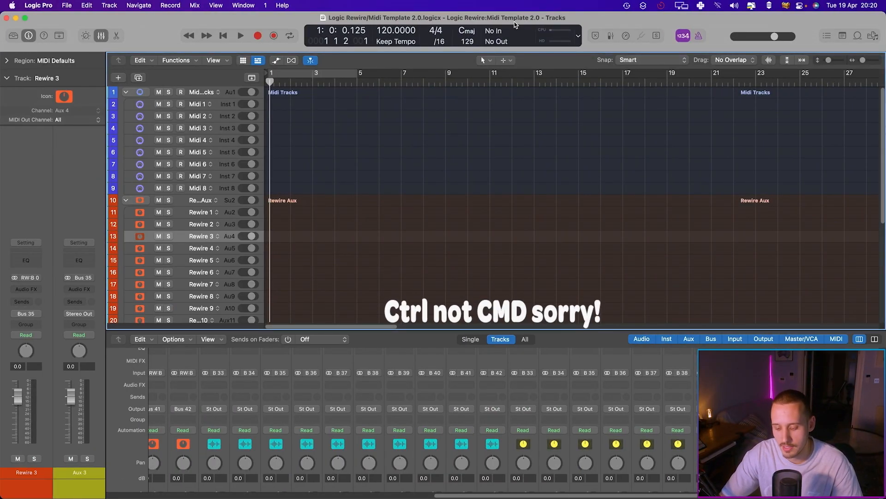
key(ctrl+Up)
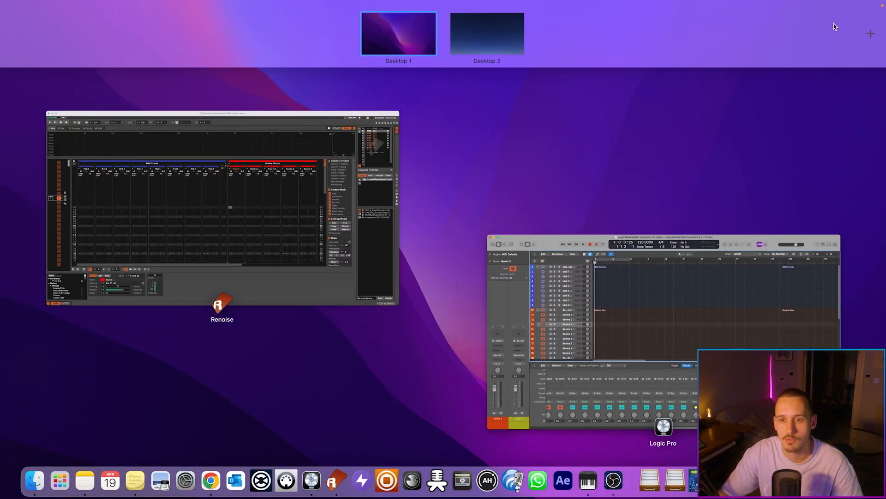
mouse_move(876, 37)
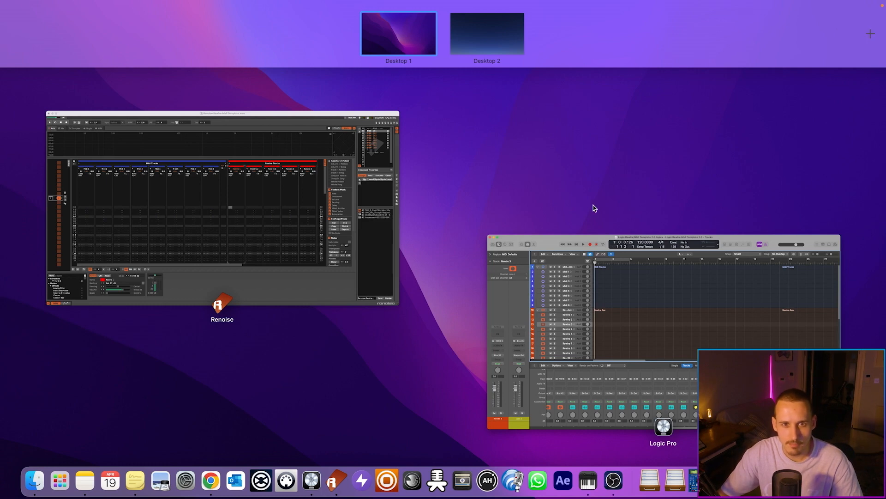
drag(252, 181, 507, 26)
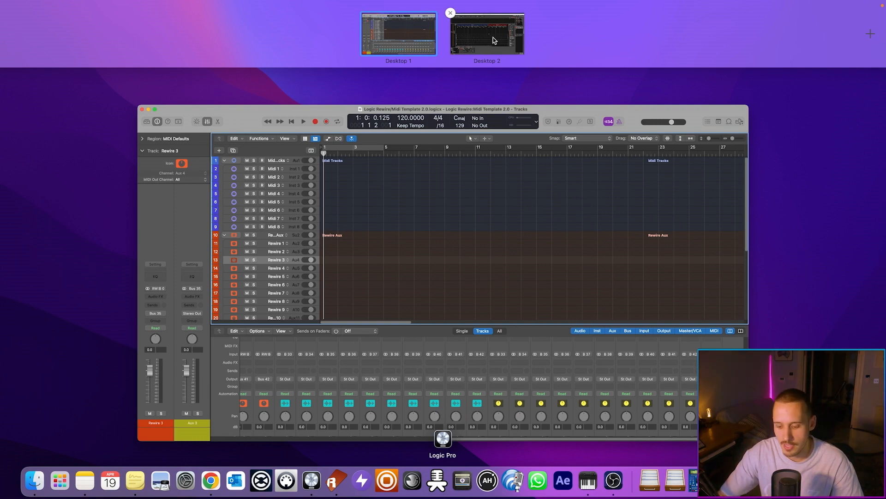
click(400, 36)
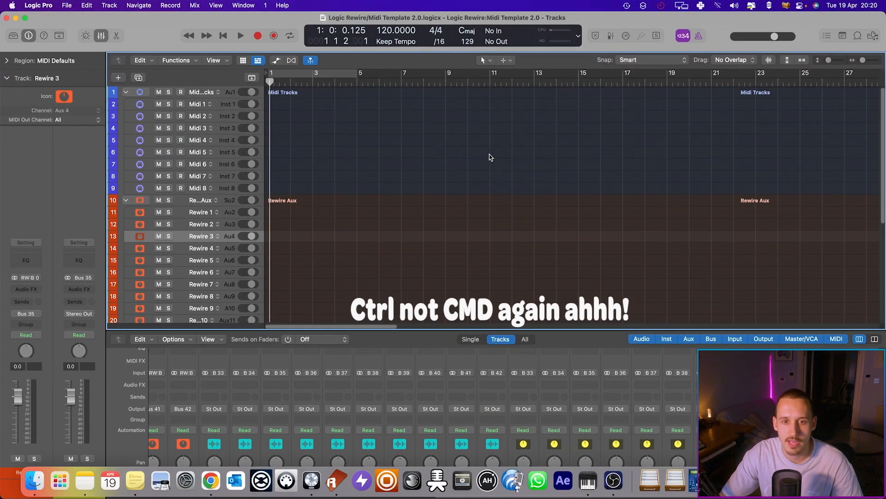
Switch back and forth between the Logic and Renoise desktop spaces
key(ctrl+Right)
key(ctrl+Left)
key(ctrl+Right)
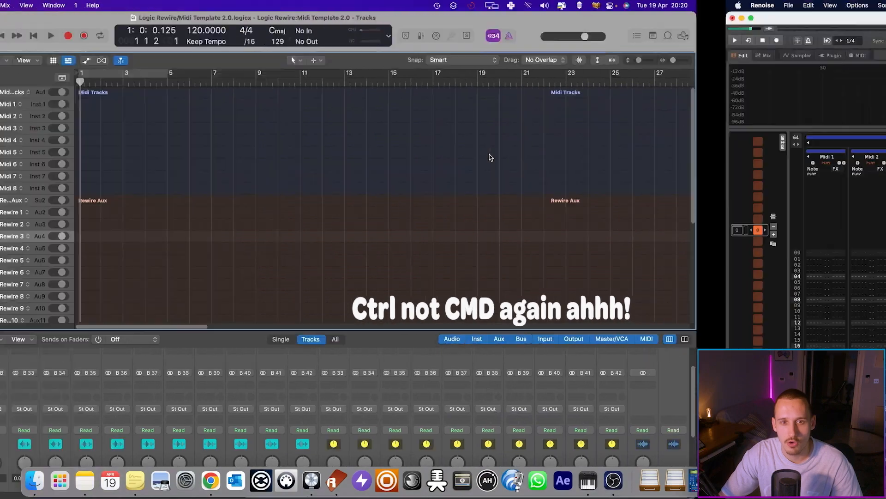
key(ctrl+Left)
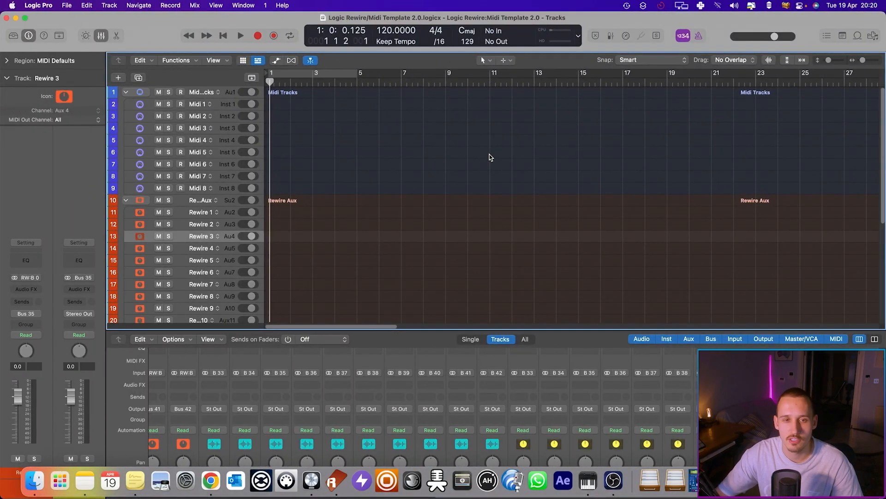
key(ctrl+Right)
key(ctrl+Left)
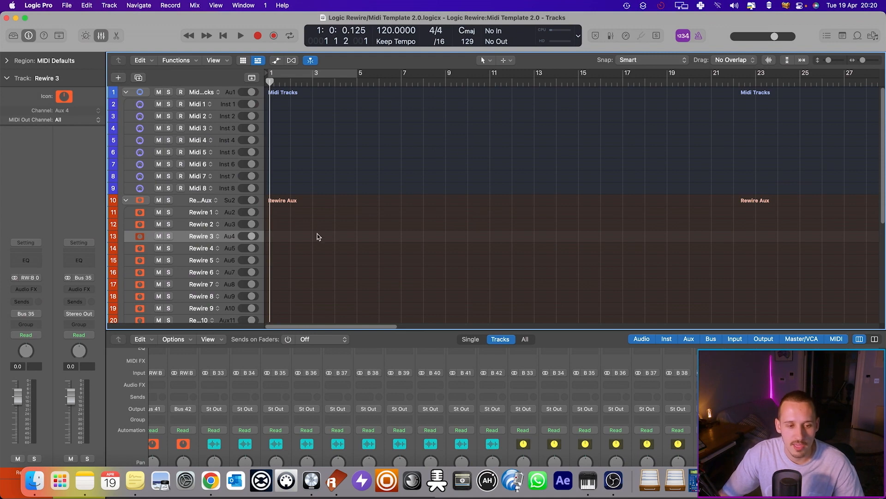
Open the Keyboard settings in System Preferences and examine the Mission Control shortcuts for switching desktops
click(185, 480)
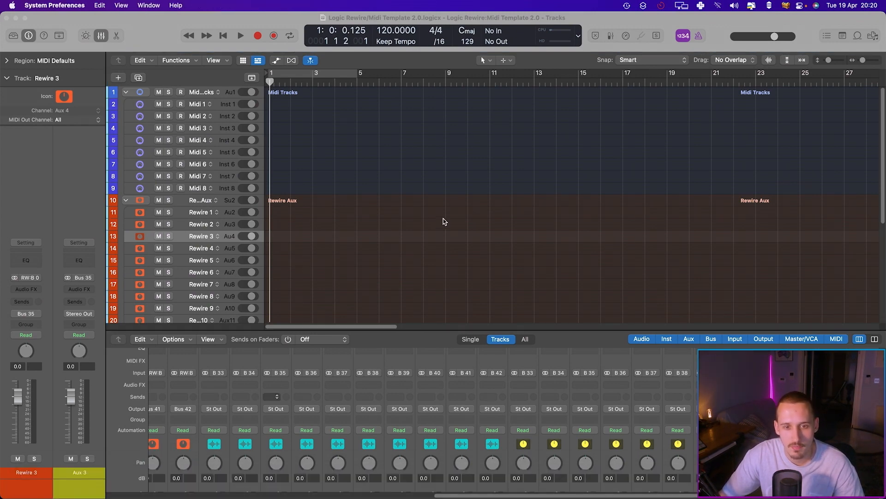
click(460, 244)
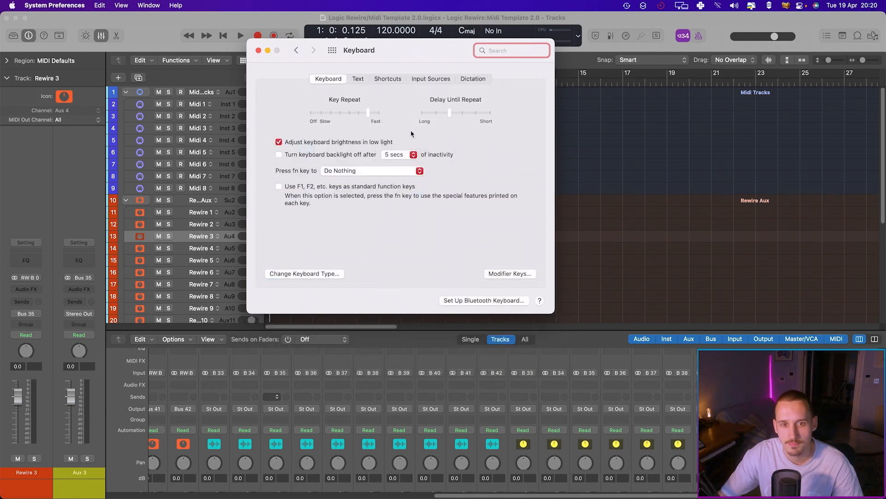
drag(396, 53, 443, 106)
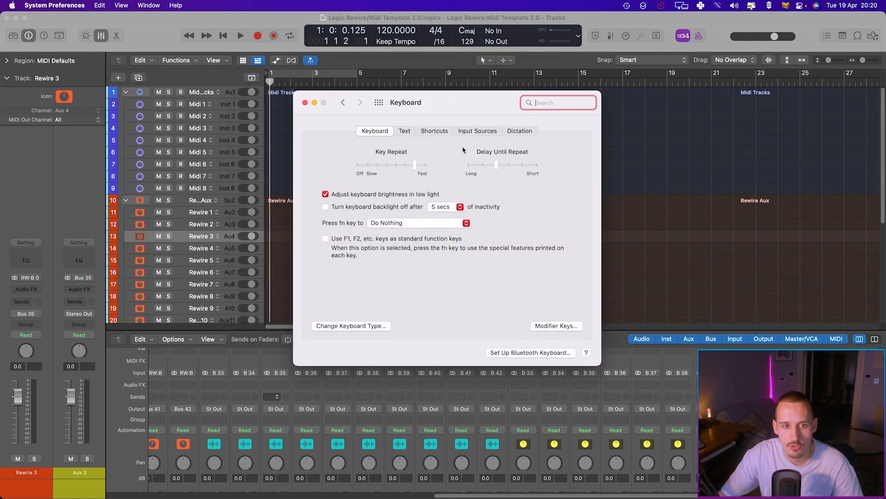
click(435, 132)
click(352, 180)
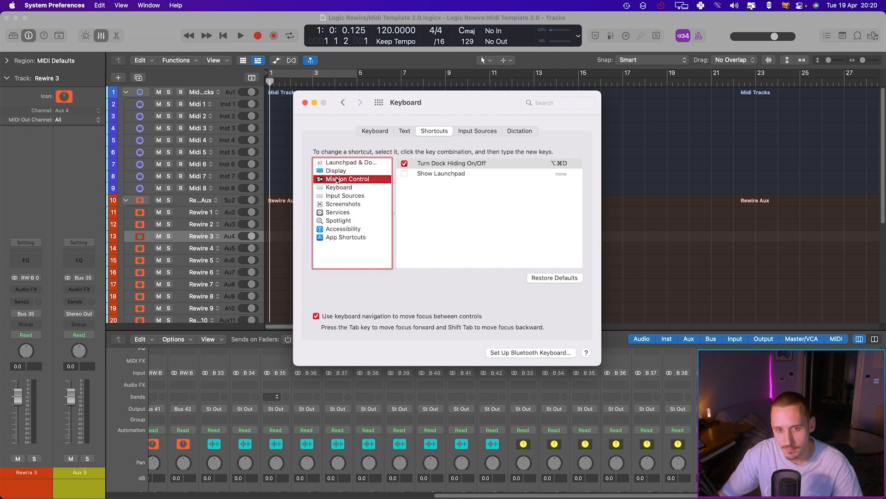
scroll(493, 258, down, 1)
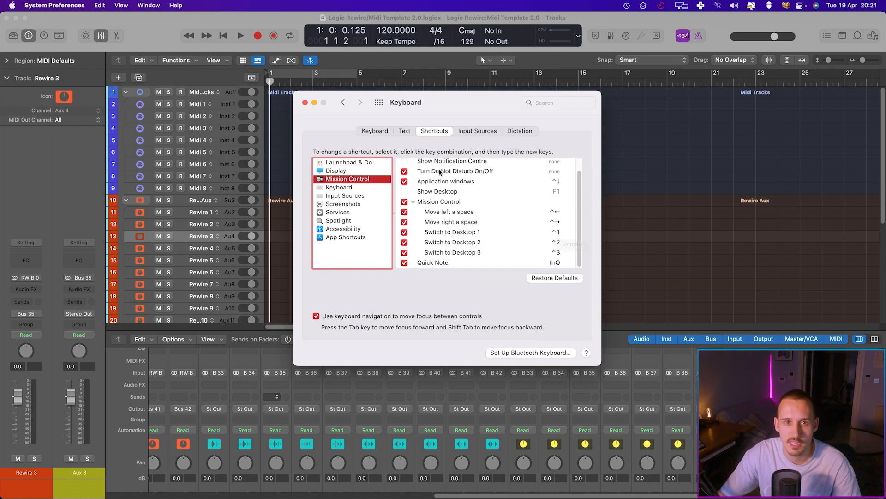
click(305, 103)
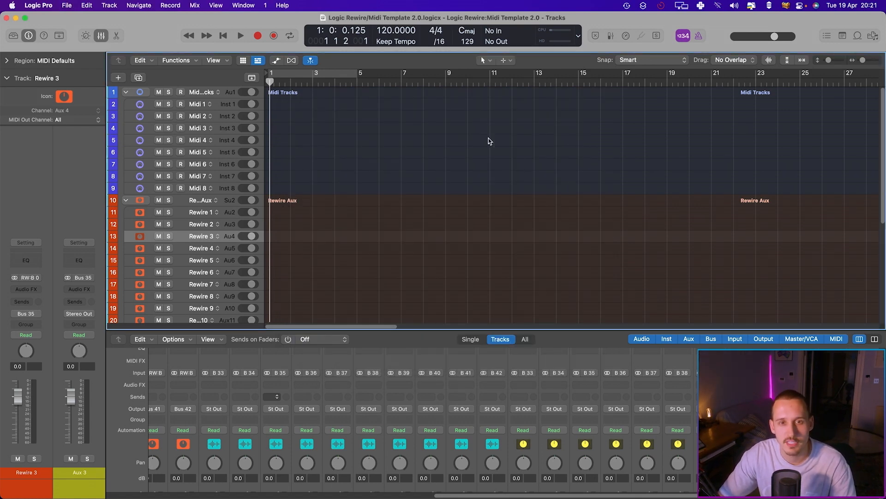
Switch repeatedly between Desktop 1 and Desktop 2 to flip between Logic Pro and Renoise
key(ctrl+2)
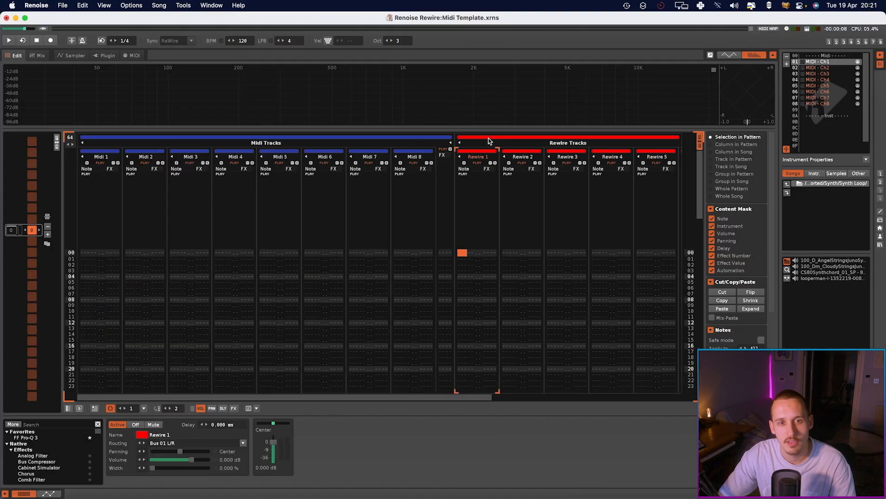
key(ctrl+1)
key(ctrl+2)
key(ctrl+1)
key(ctrl+2)
key(ctrl+1)
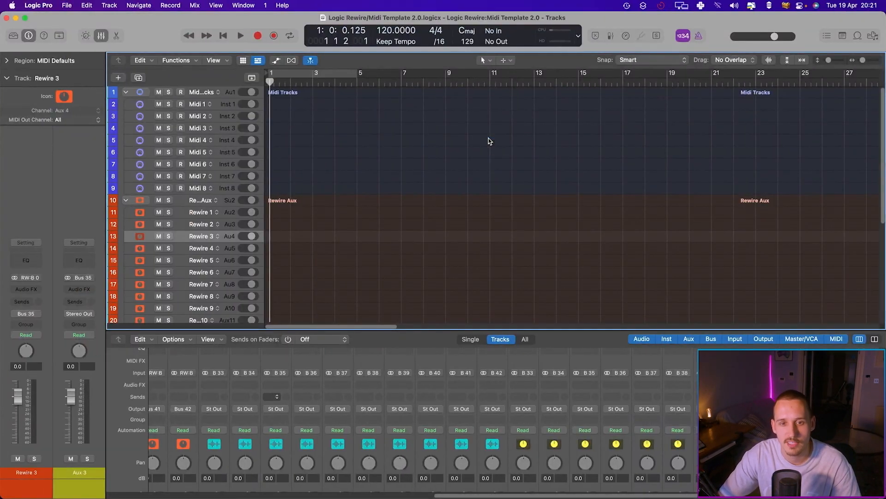
key(ctrl+2)
key(ctrl+1)
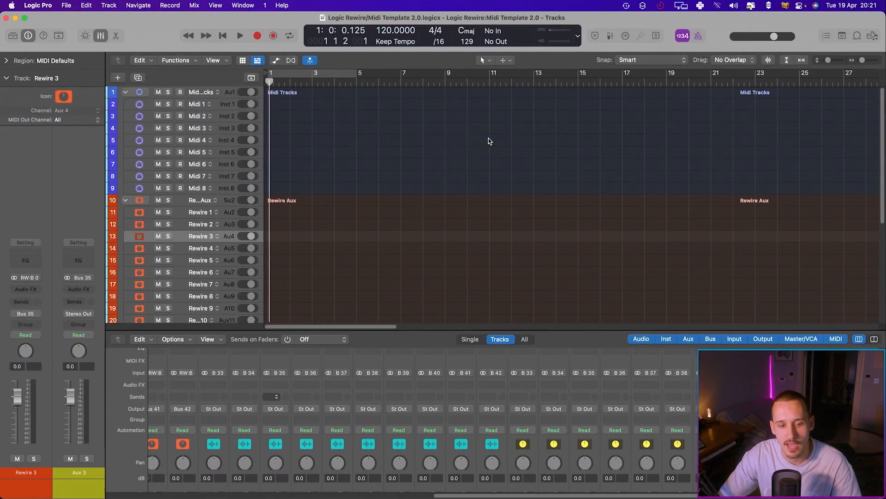
key(ctrl+2)
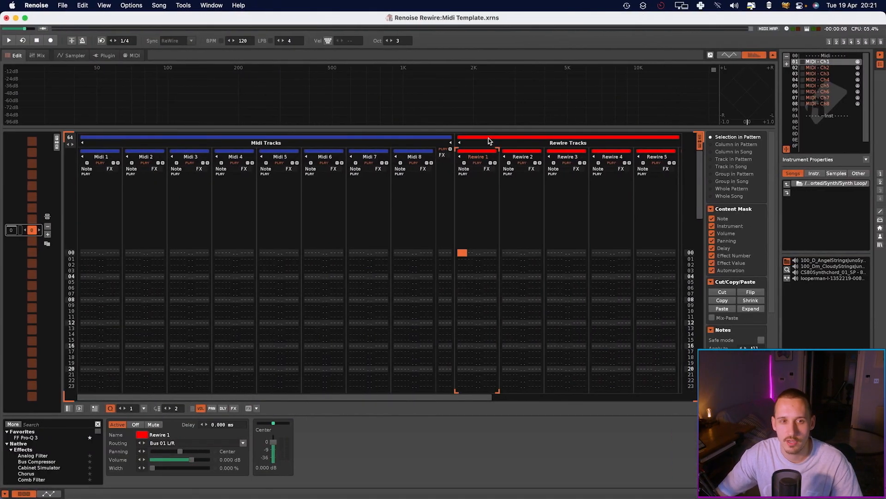
key(ctrl+1)
key(ctrl+2)
key(ctrl+1)
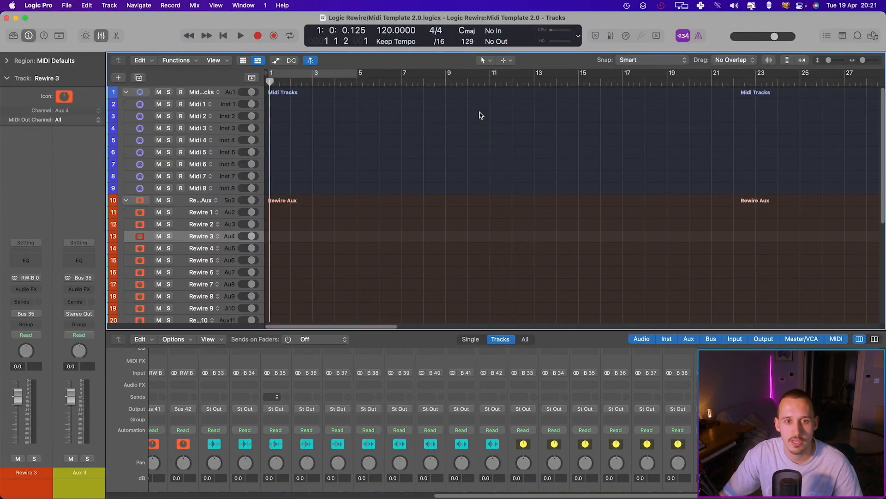